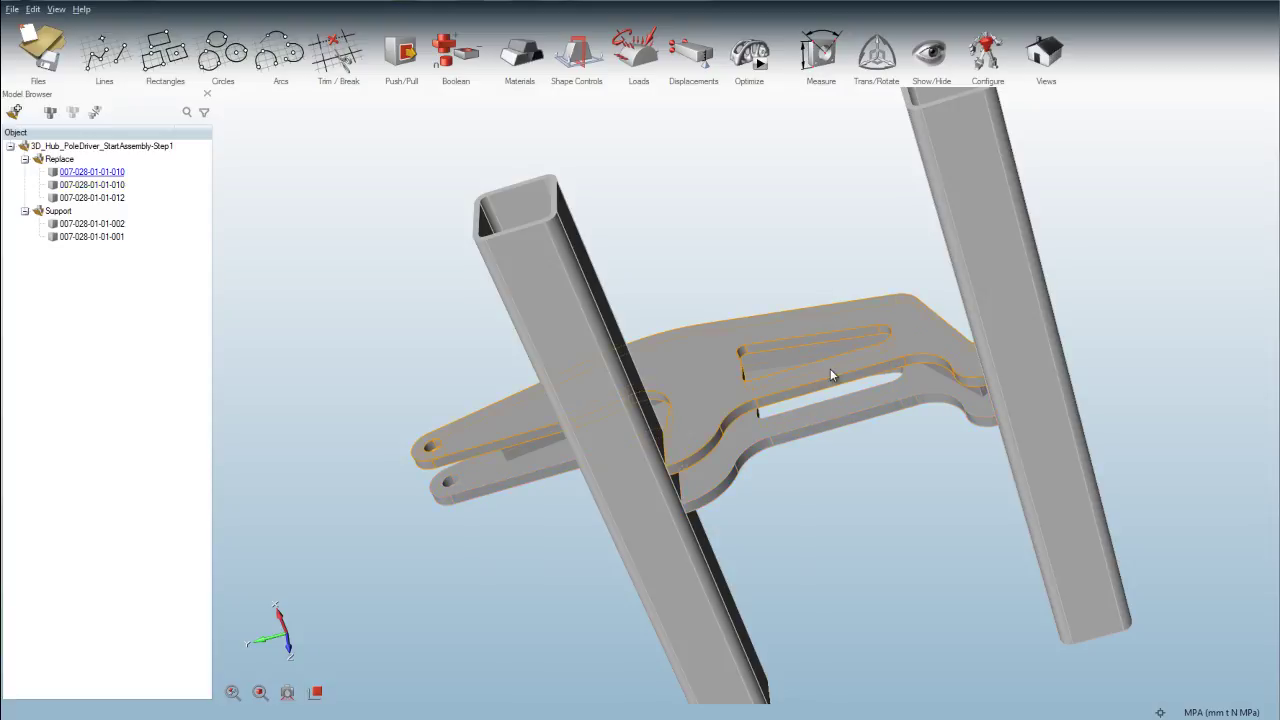
Create a new part from the outer side plate's face, carrying over the plate's outline, slot and hole curves
mouse_move(829, 370)
right_down()
mouse_move(808, 559)
mouse_move(775, 352)
mouse_move(696, 258)
right_up()
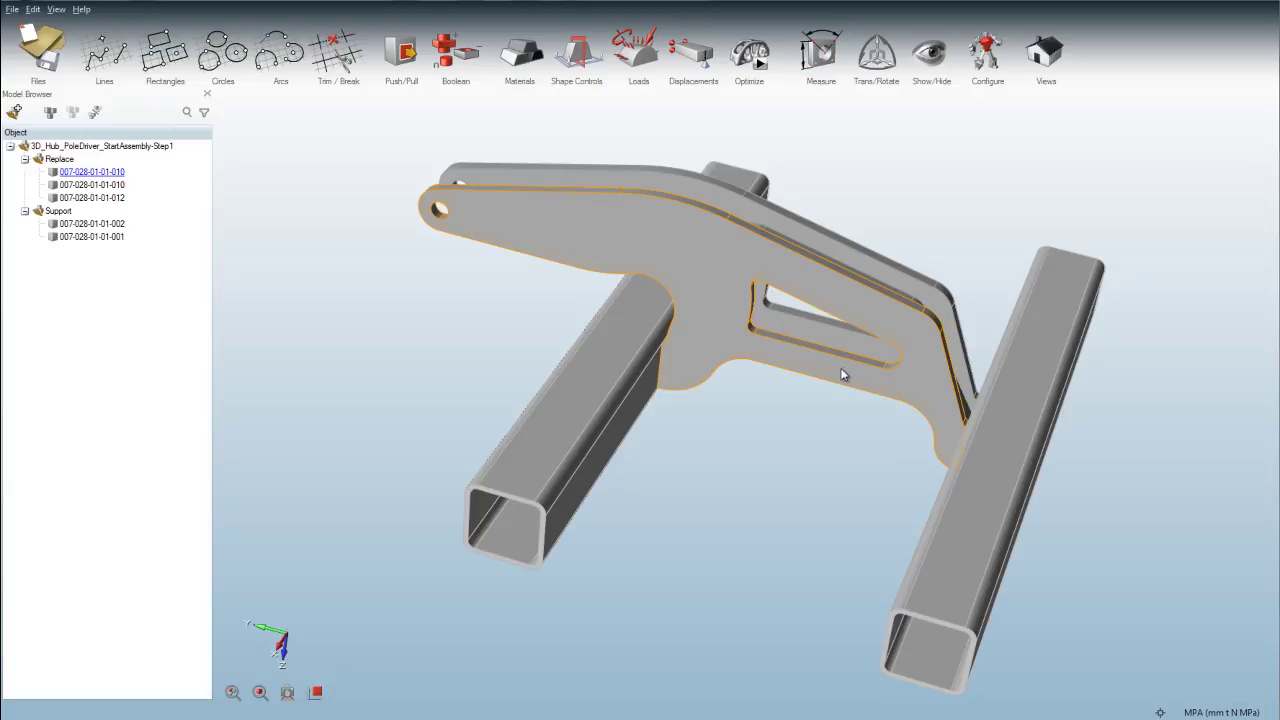
right_drag(851, 366, 725, 244)
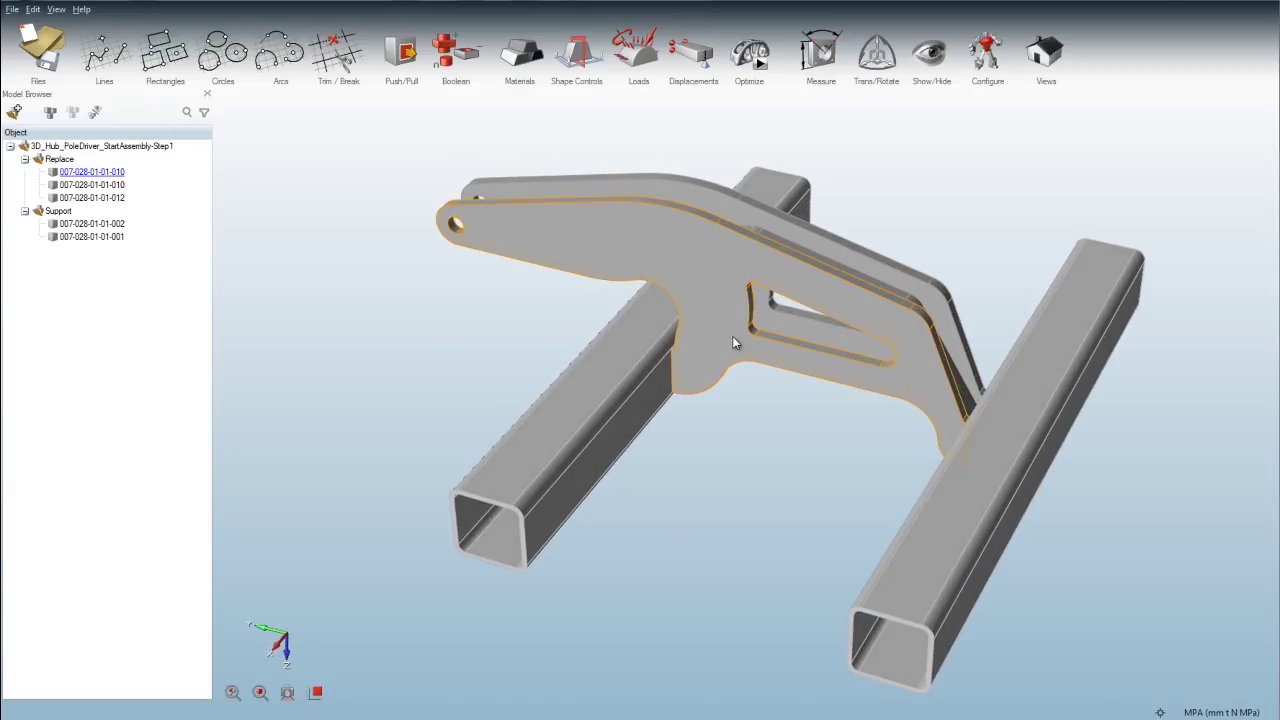
key(p)
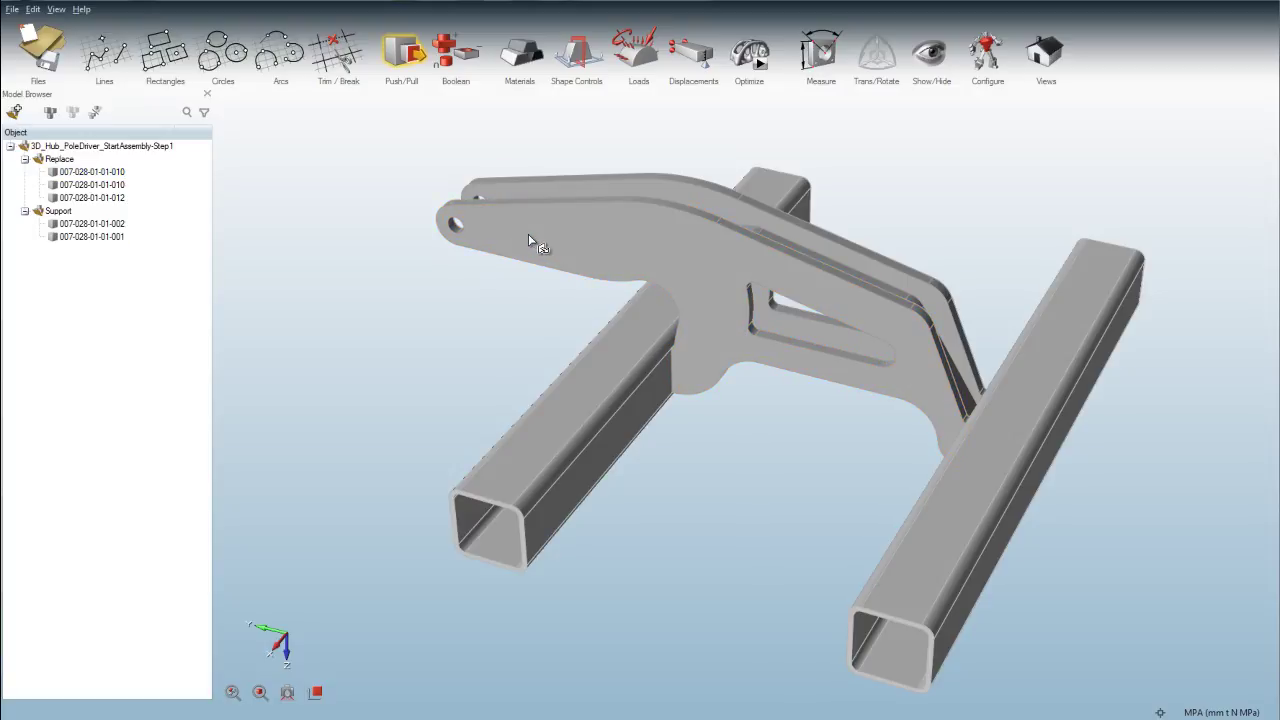
click(529, 233)
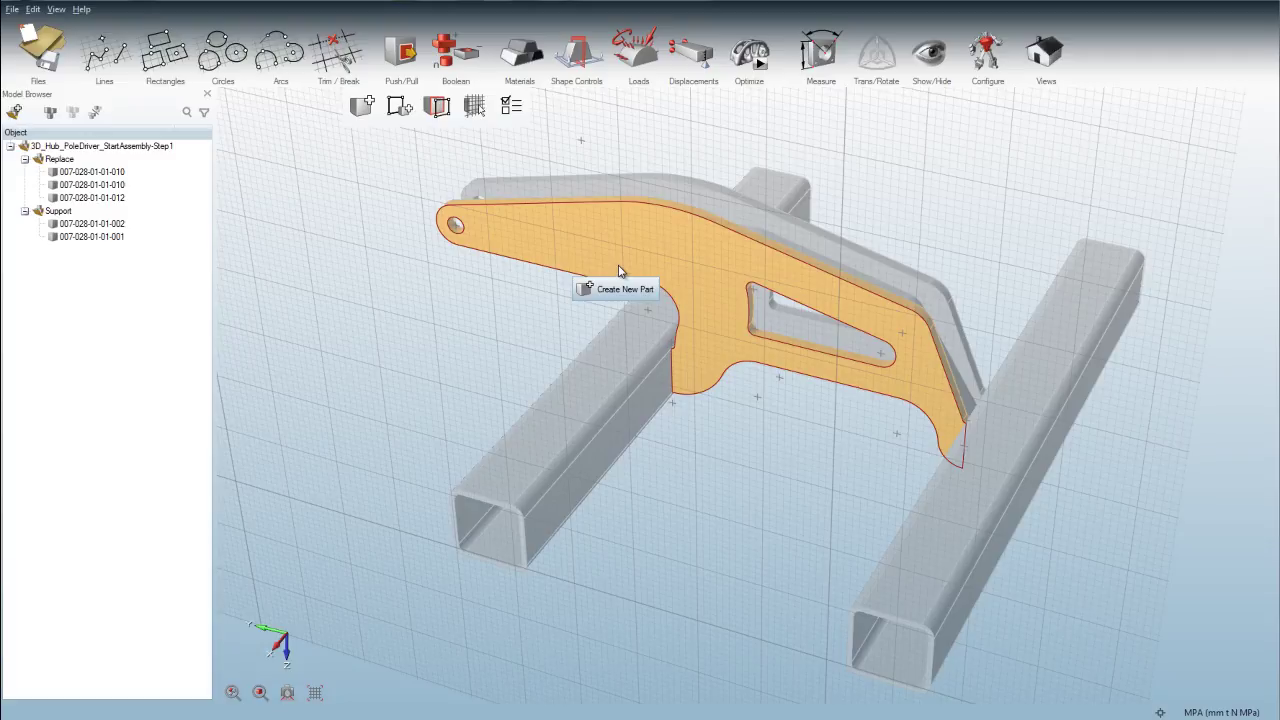
click(622, 290)
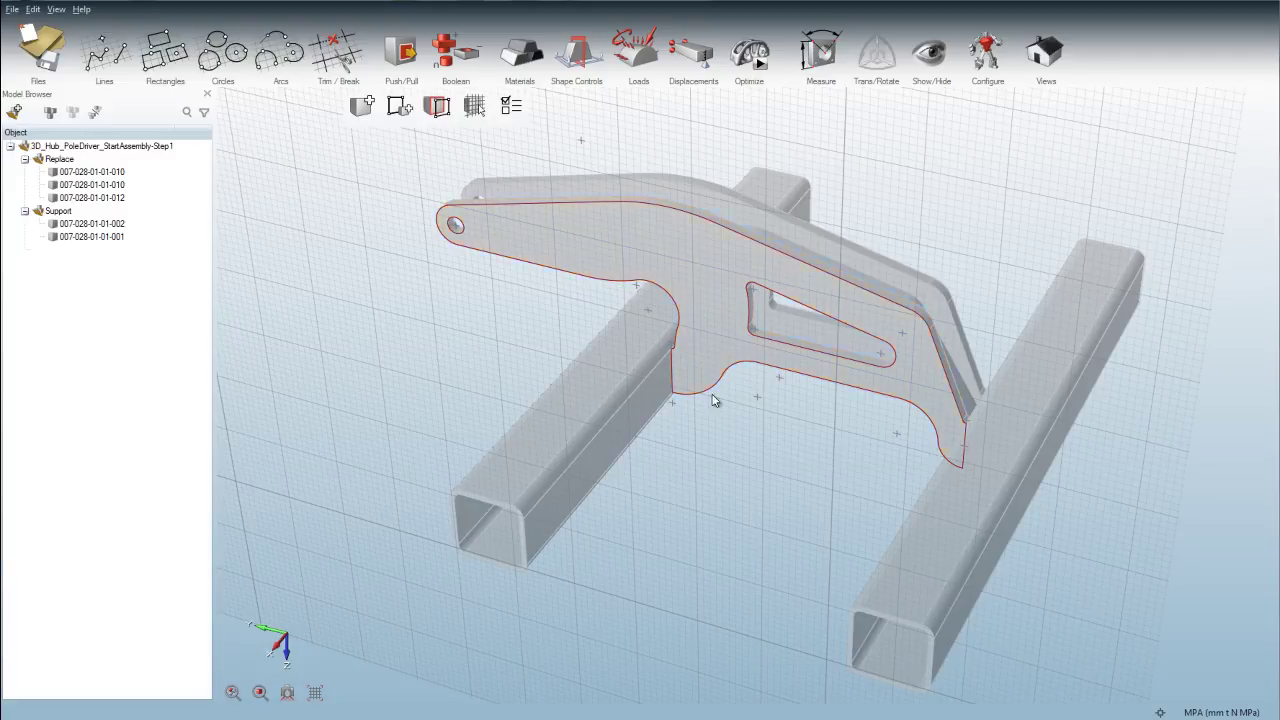
click(758, 369)
click(806, 394)
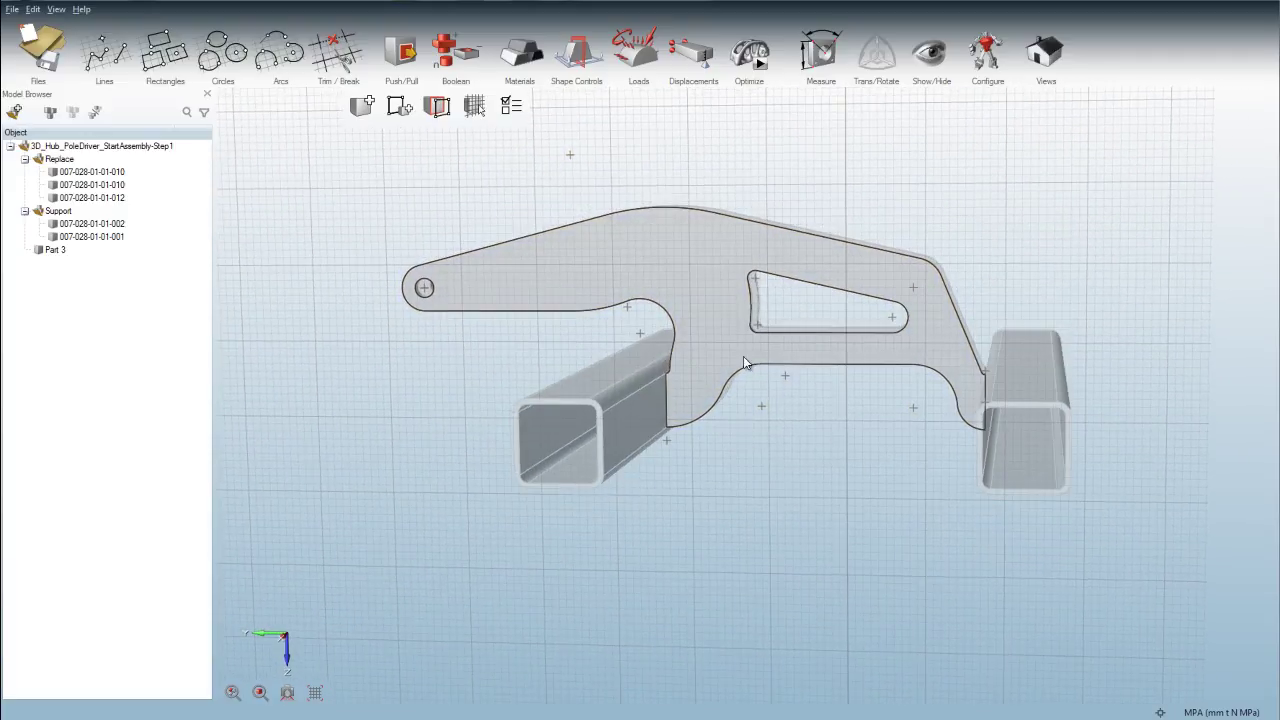
Delete the triangular slot curves and the pin-hole circle from the new part's sketch, keeping only the outer outline
drag(738, 264, 834, 346)
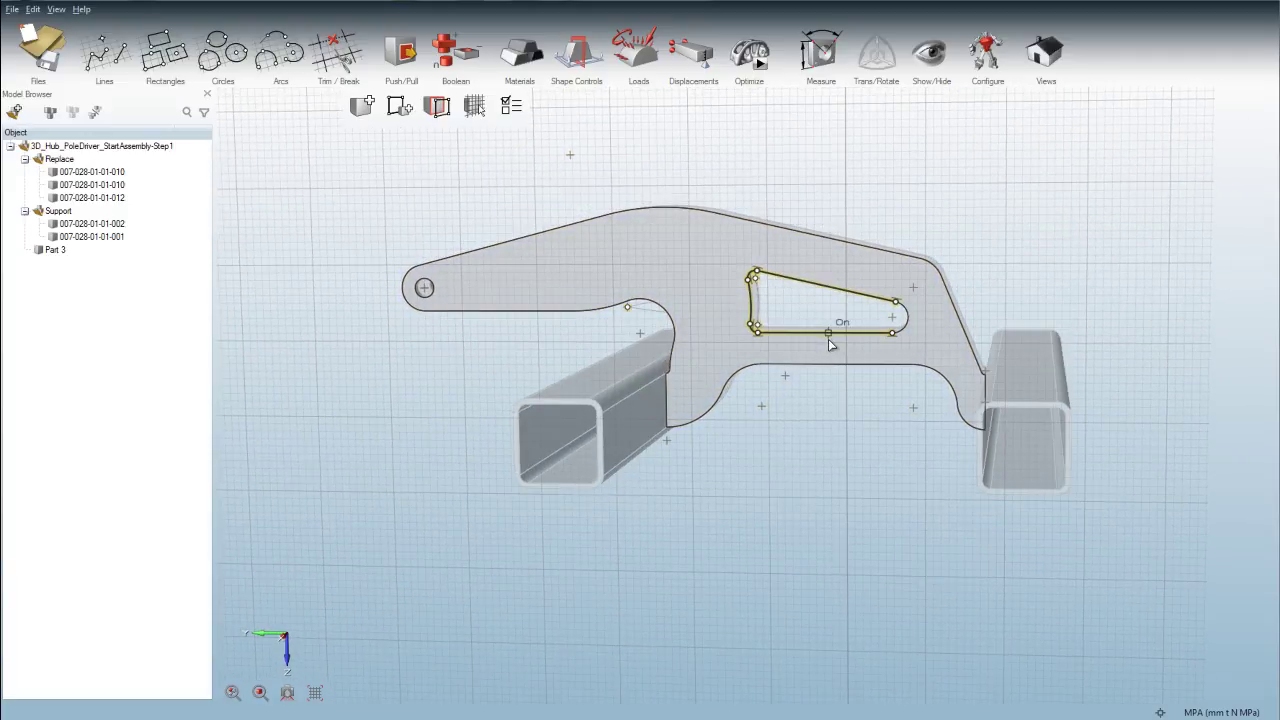
drag(830, 273, 891, 333)
key(Escape)
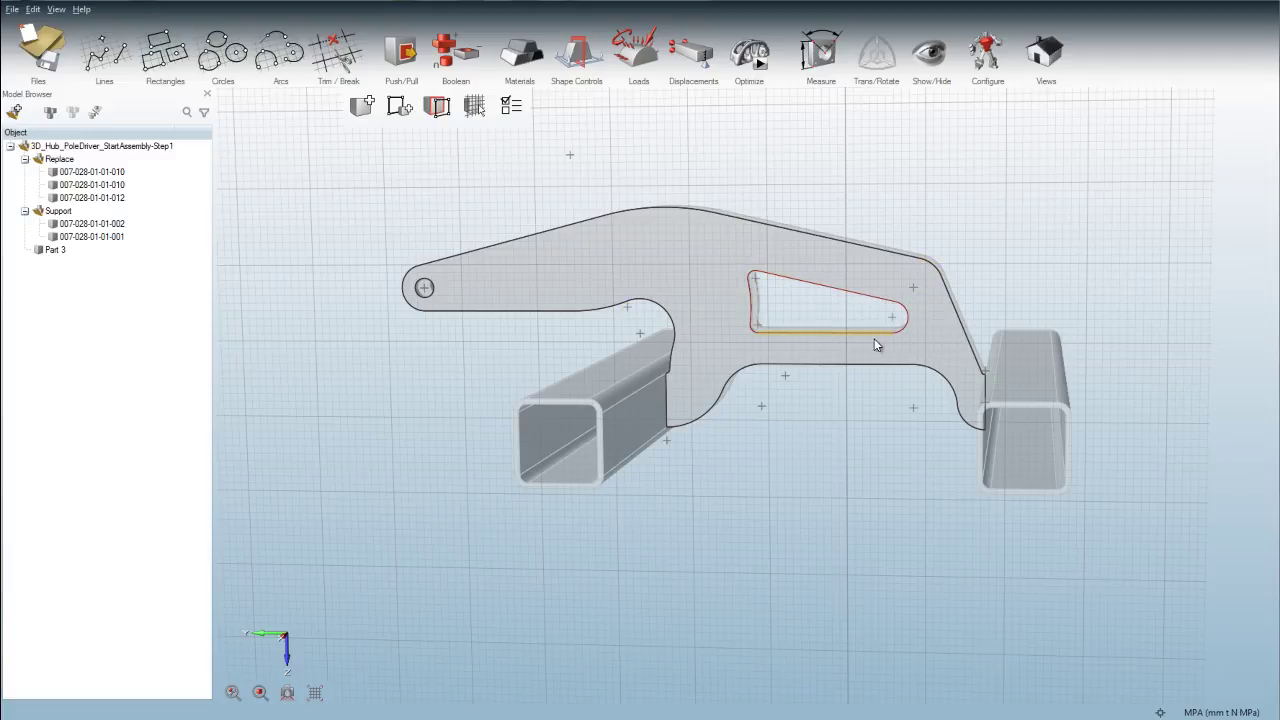
ctrl+drag(774, 347, 712, 262)
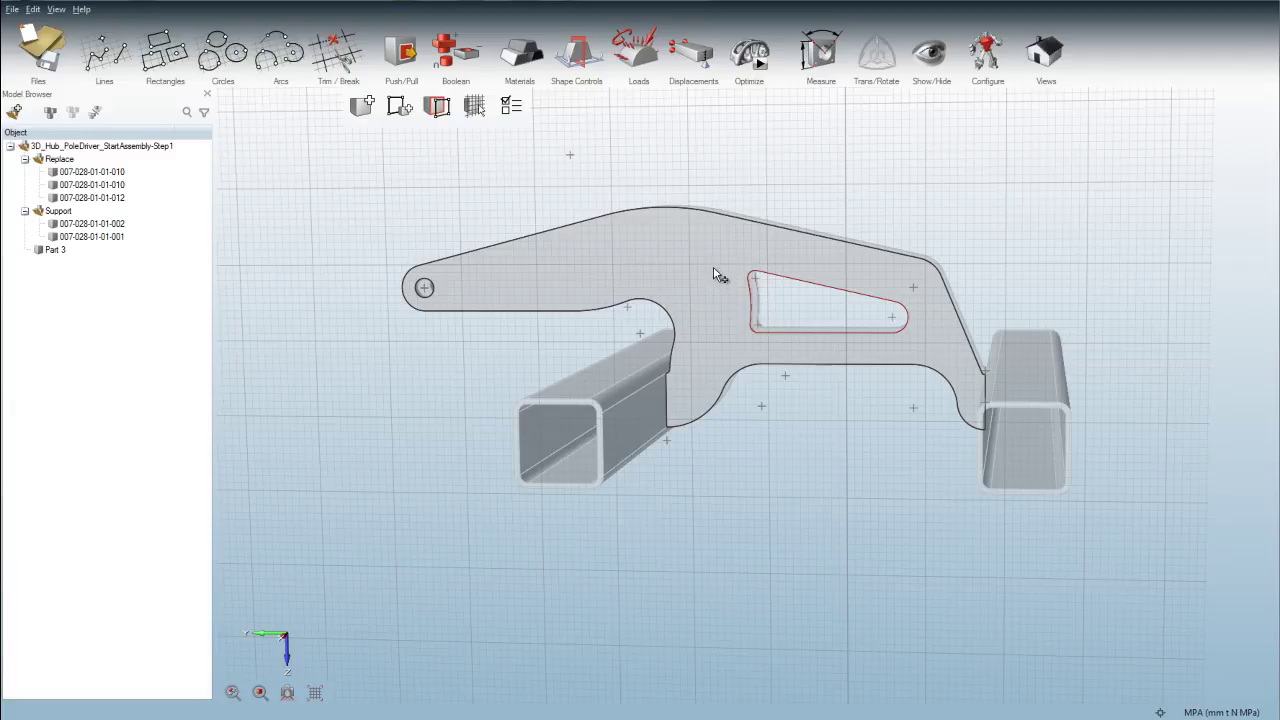
middle_drag(707, 293, 718, 332)
scroll(418, 271, up, 5)
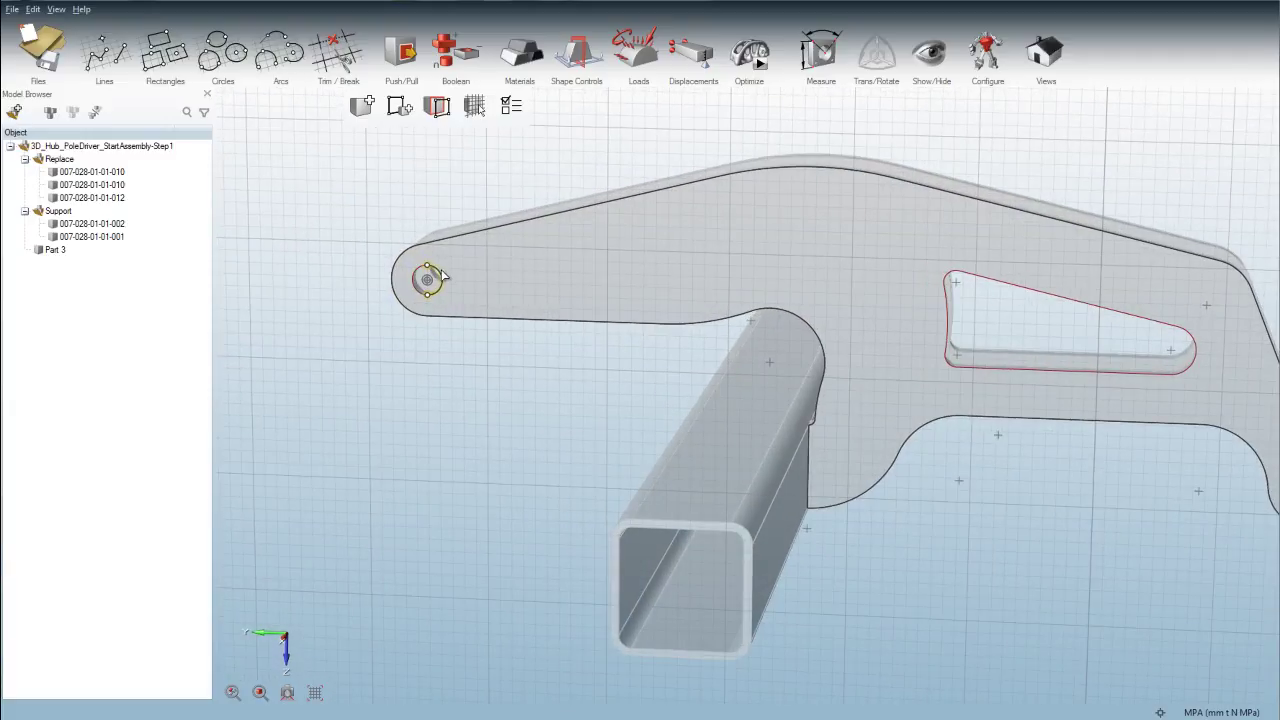
middle_drag(582, 406, 515, 409)
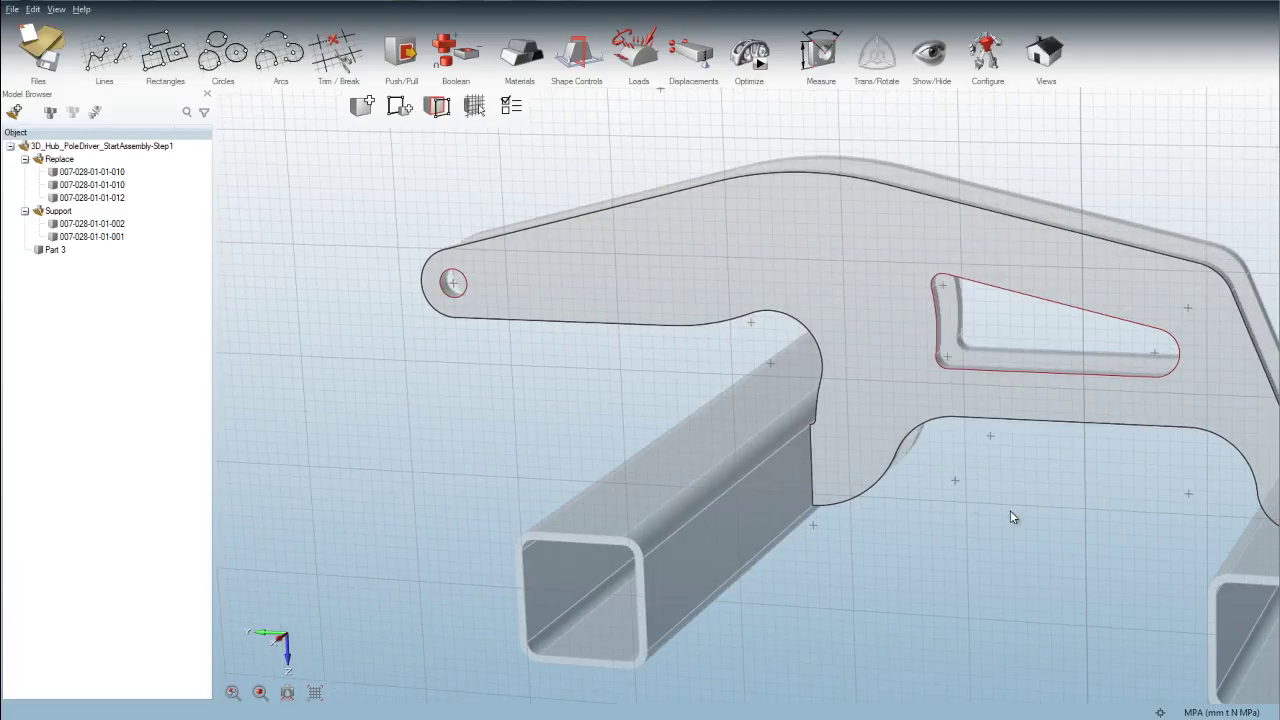
right_drag(1062, 508, 954, 484)
scroll(954, 488, down, 2)
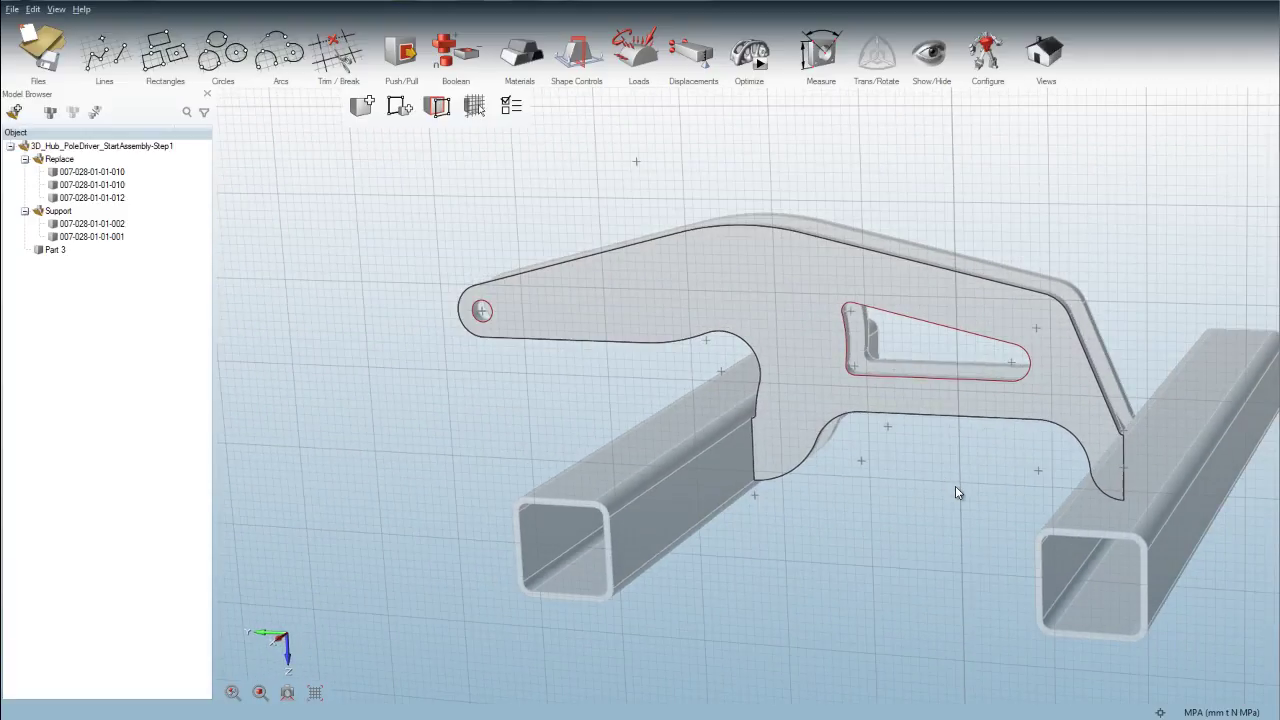
Push/Pull the new outline 81 mm across the gap to the far plate's edge, forming a solid block
key(p)
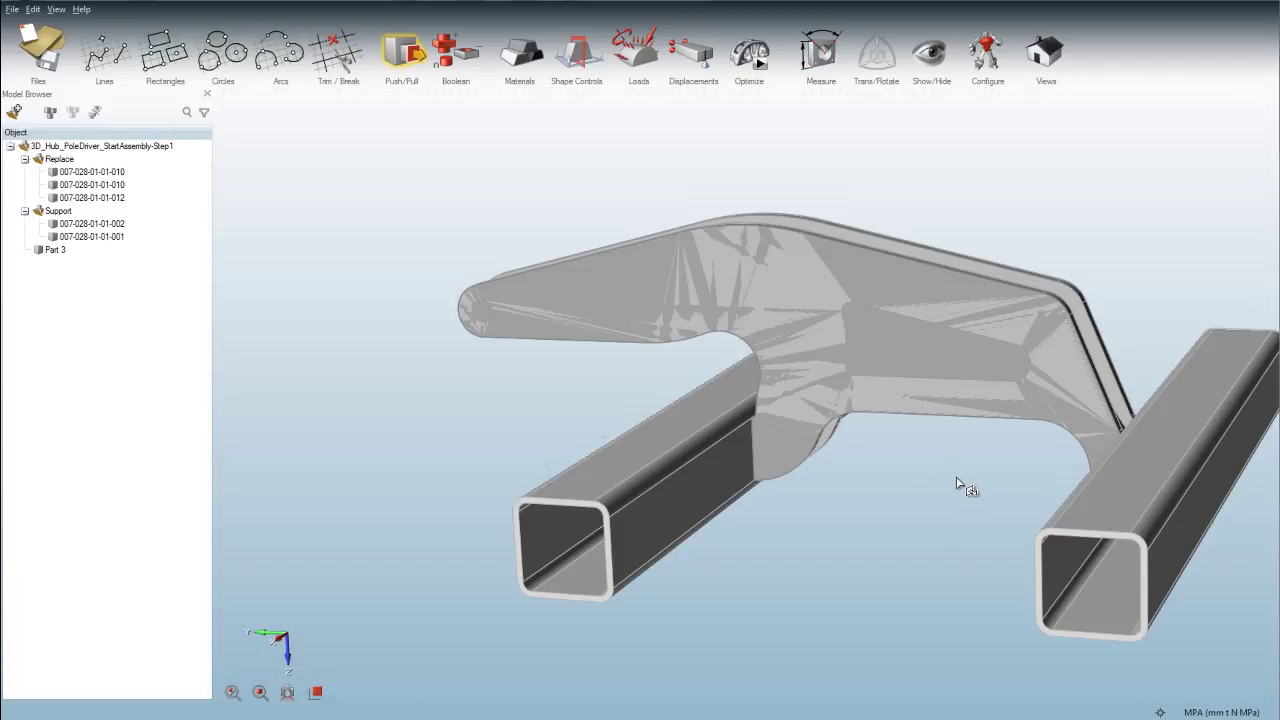
mouse_move(957, 479)
middle_down()
mouse_move(975, 501)
mouse_move(948, 510)
mouse_move(786, 466)
mouse_move(864, 390)
middle_up()
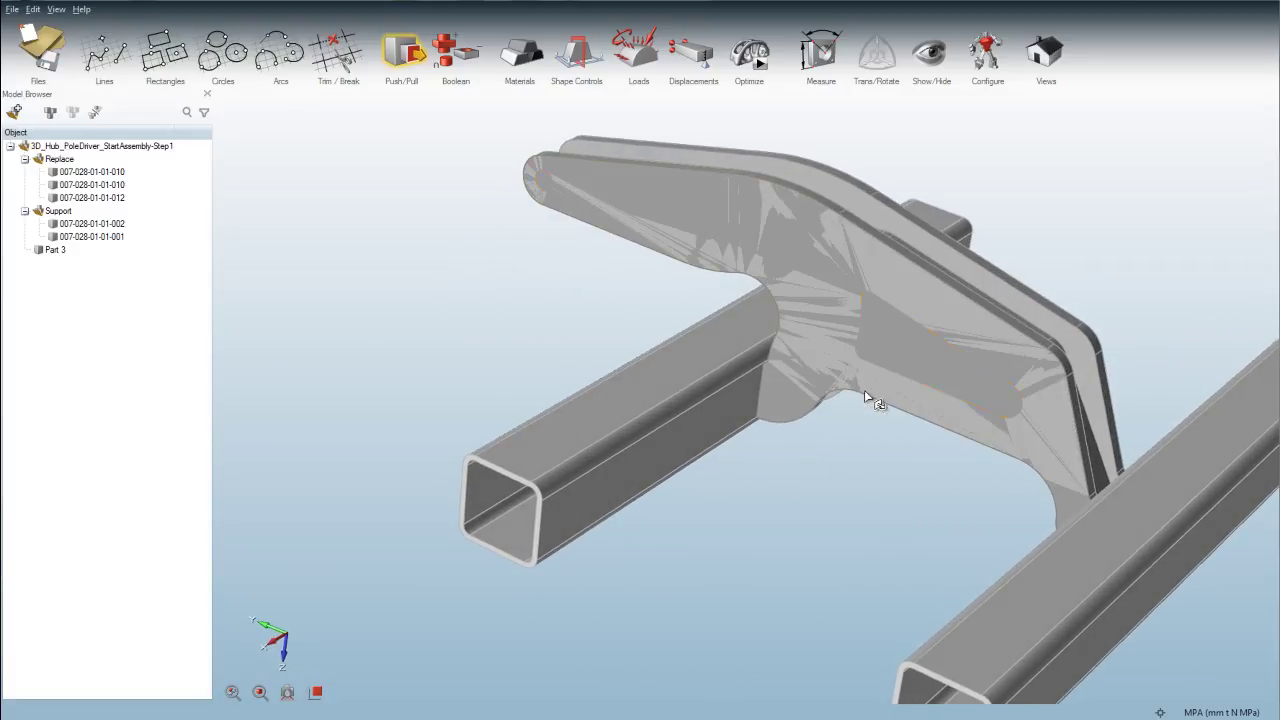
drag(892, 339, 1089, 330)
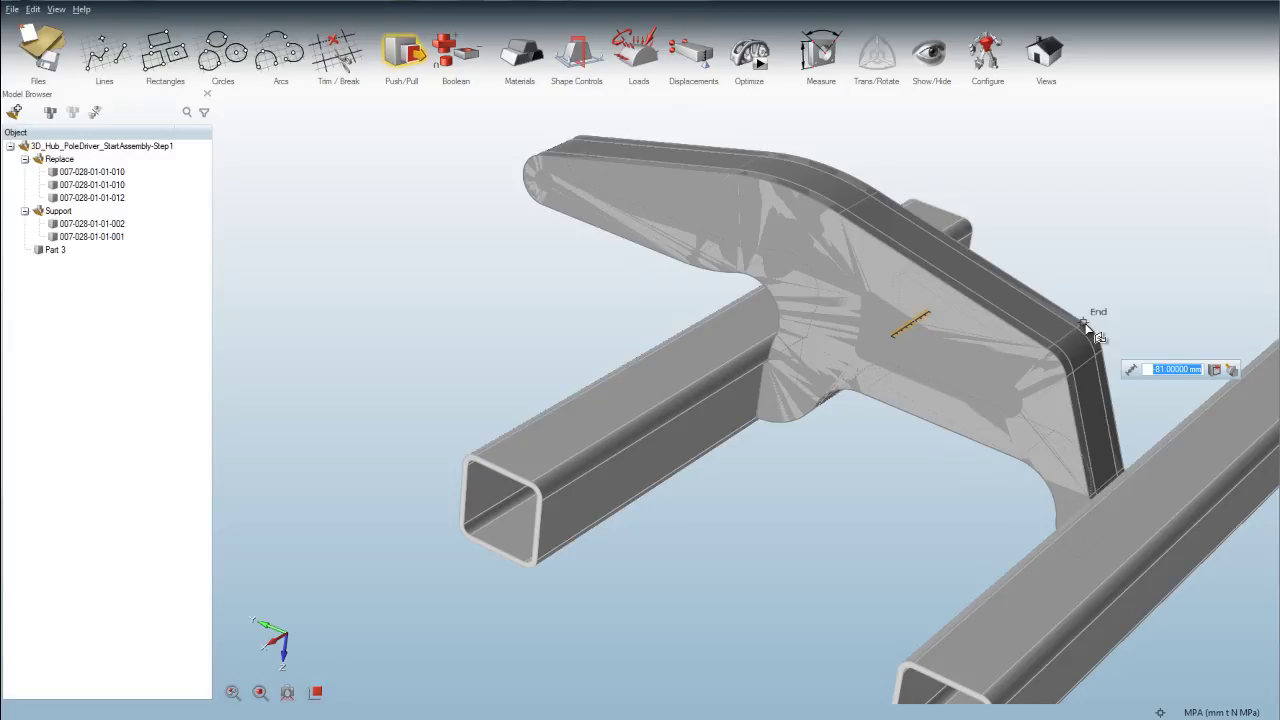
right_click(1101, 260)
right_click(1101, 260)
click(928, 359)
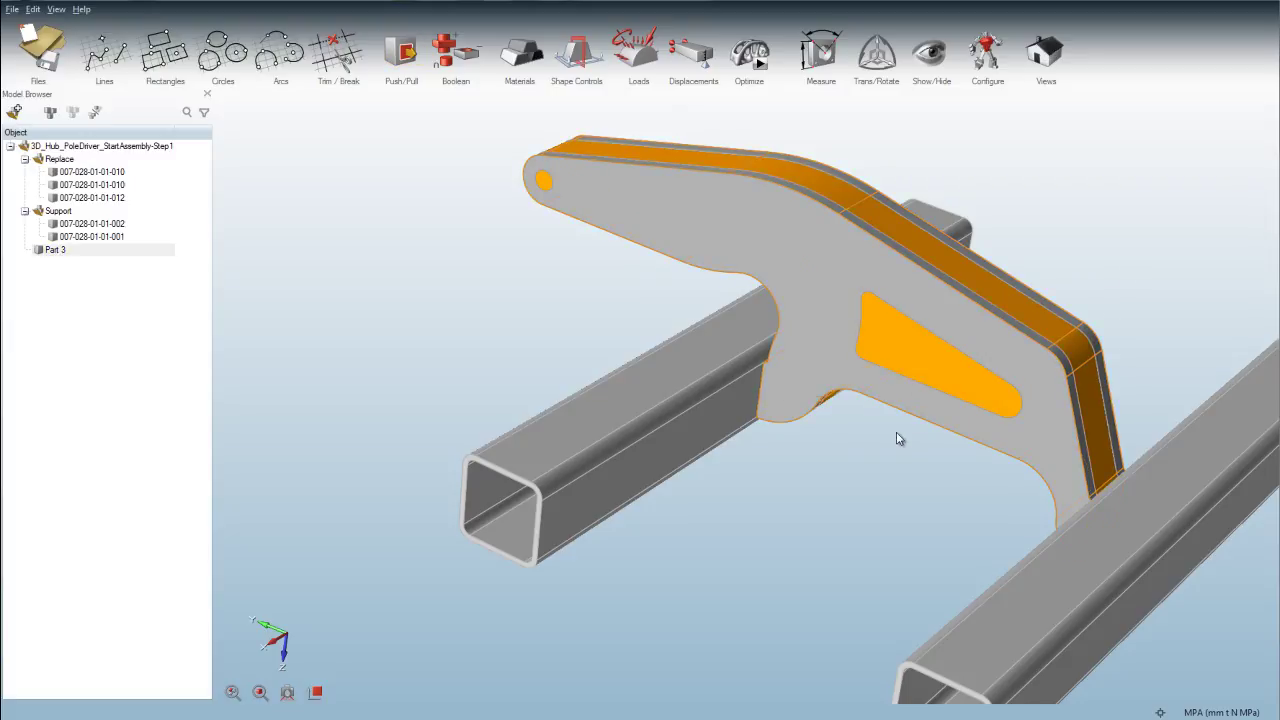
key(h)
key(h)
right_drag(872, 474, 936, 450)
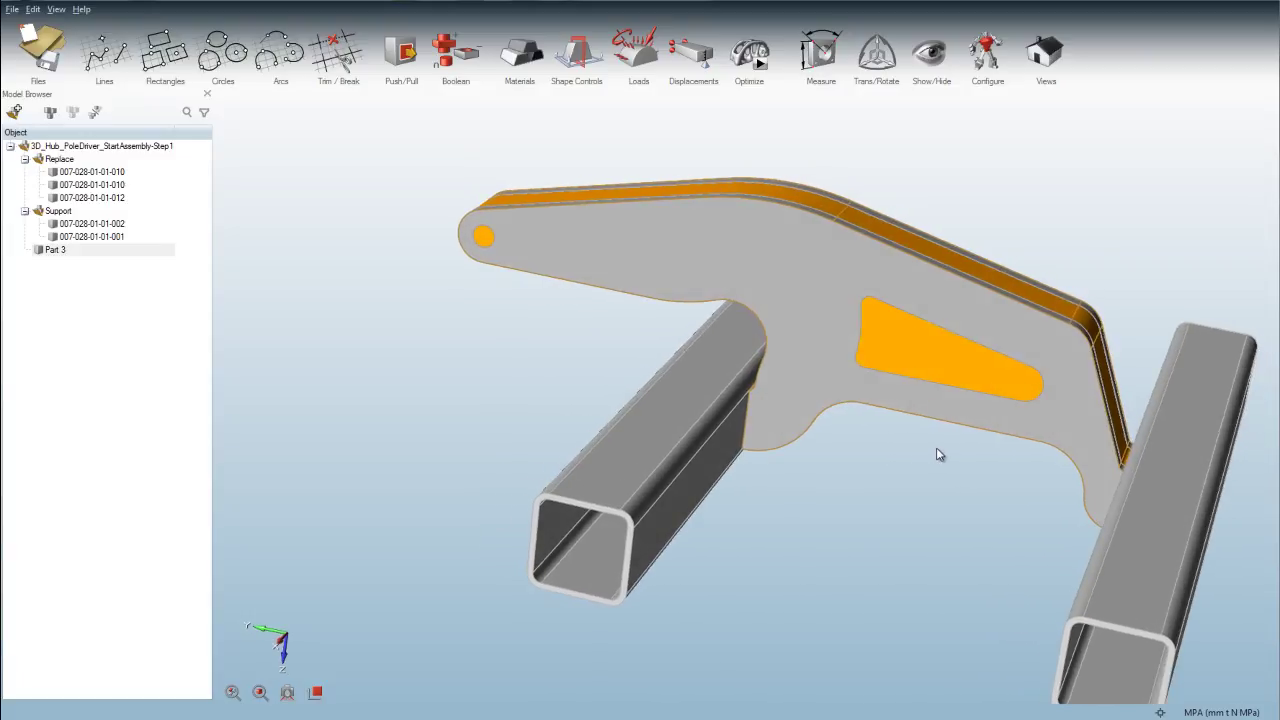
click(879, 452)
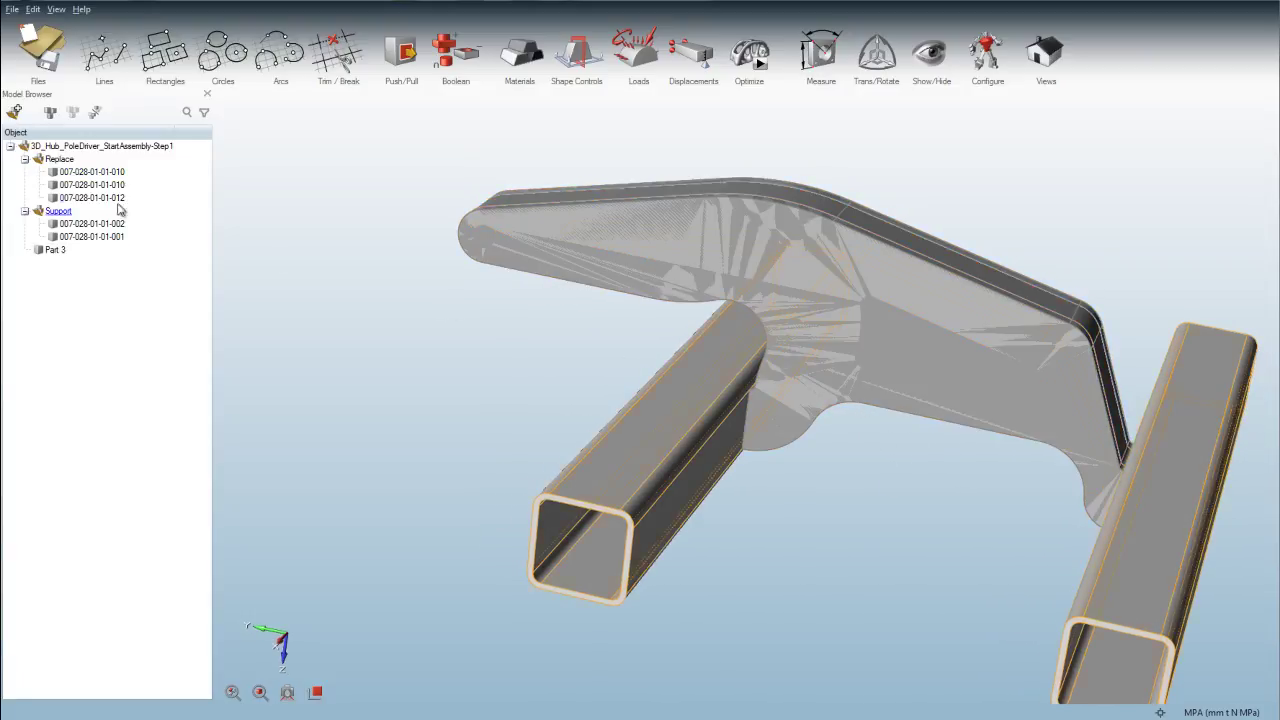
Hide the original bracket parts grouped under Replace
click(39, 160)
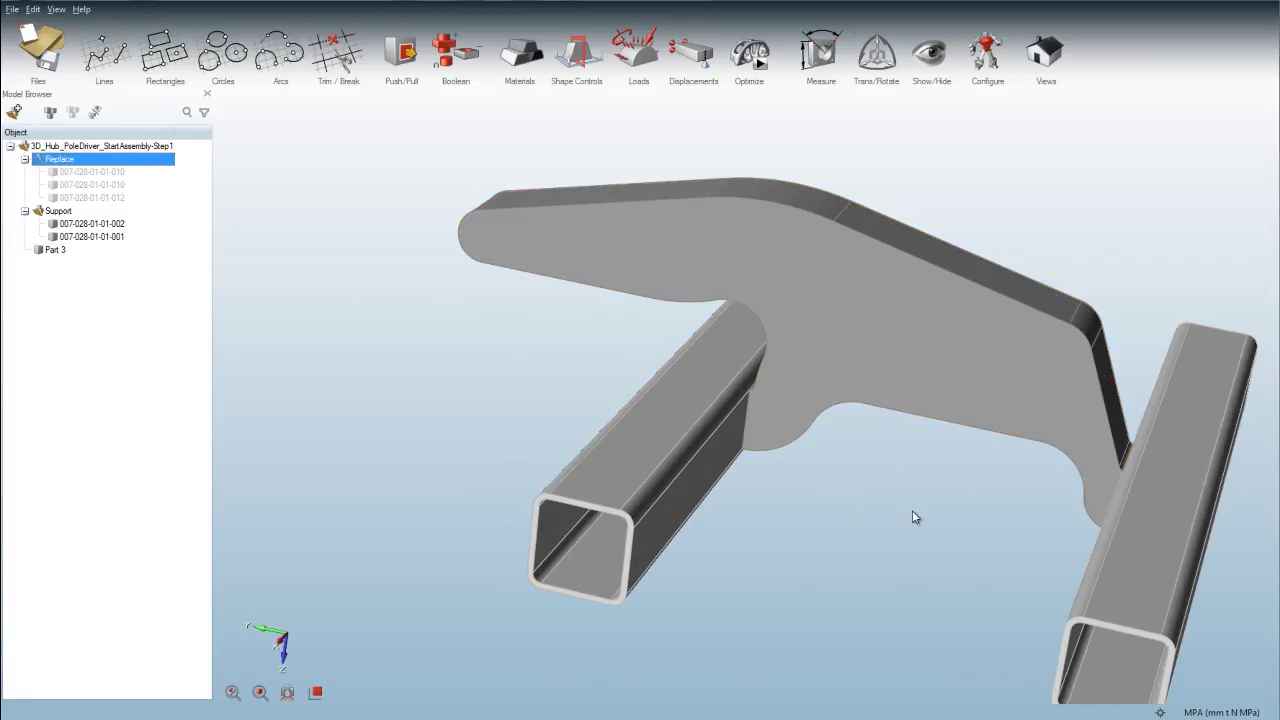
right_drag(912, 510, 317, 466)
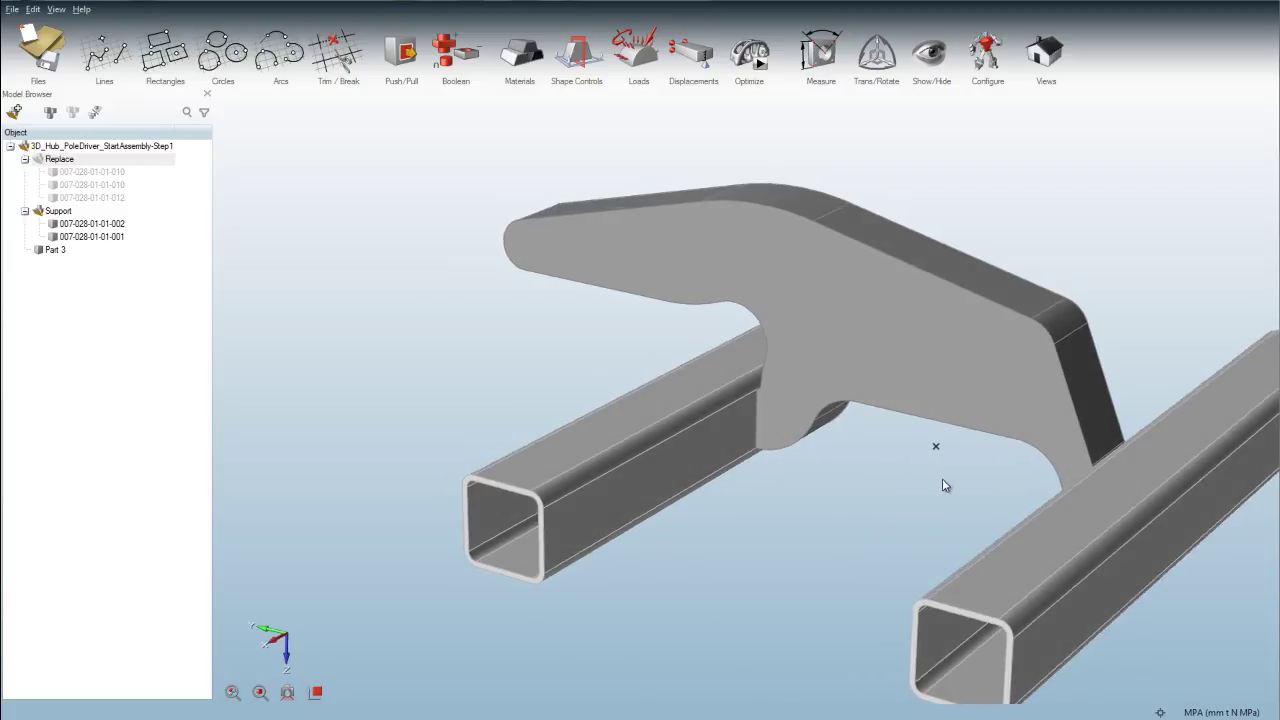
mouse_move(942, 479)
right_down()
mouse_move(960, 489)
mouse_move(891, 463)
mouse_move(921, 473)
right_up()
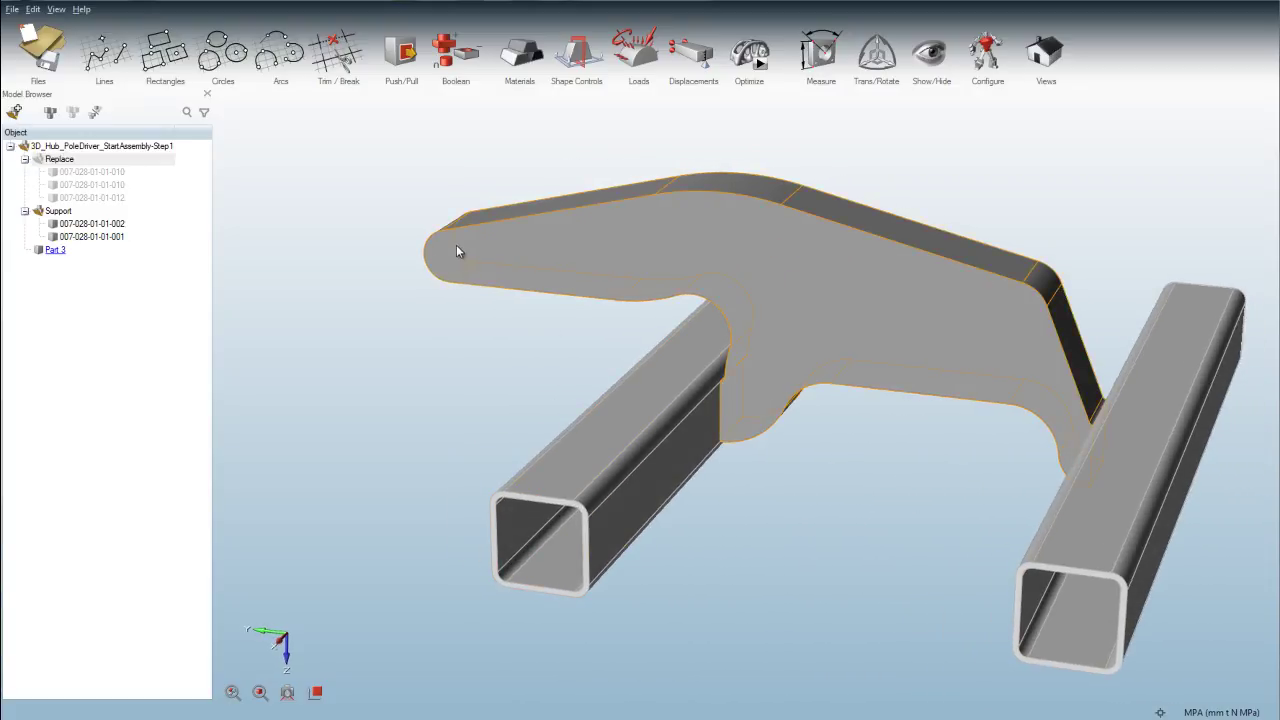
Sketch a 25 mm circle on the solid's side face, centred in the rounded end of the arm
click(234, 57)
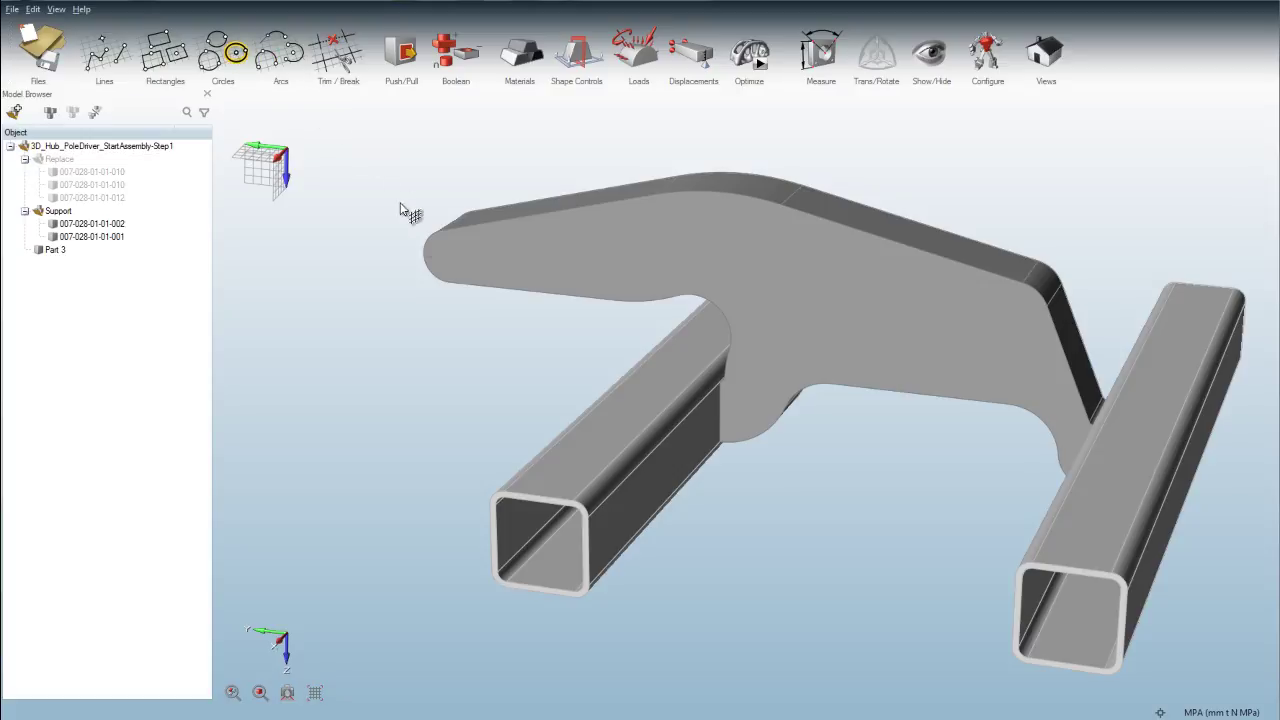
click(450, 257)
click(450, 257)
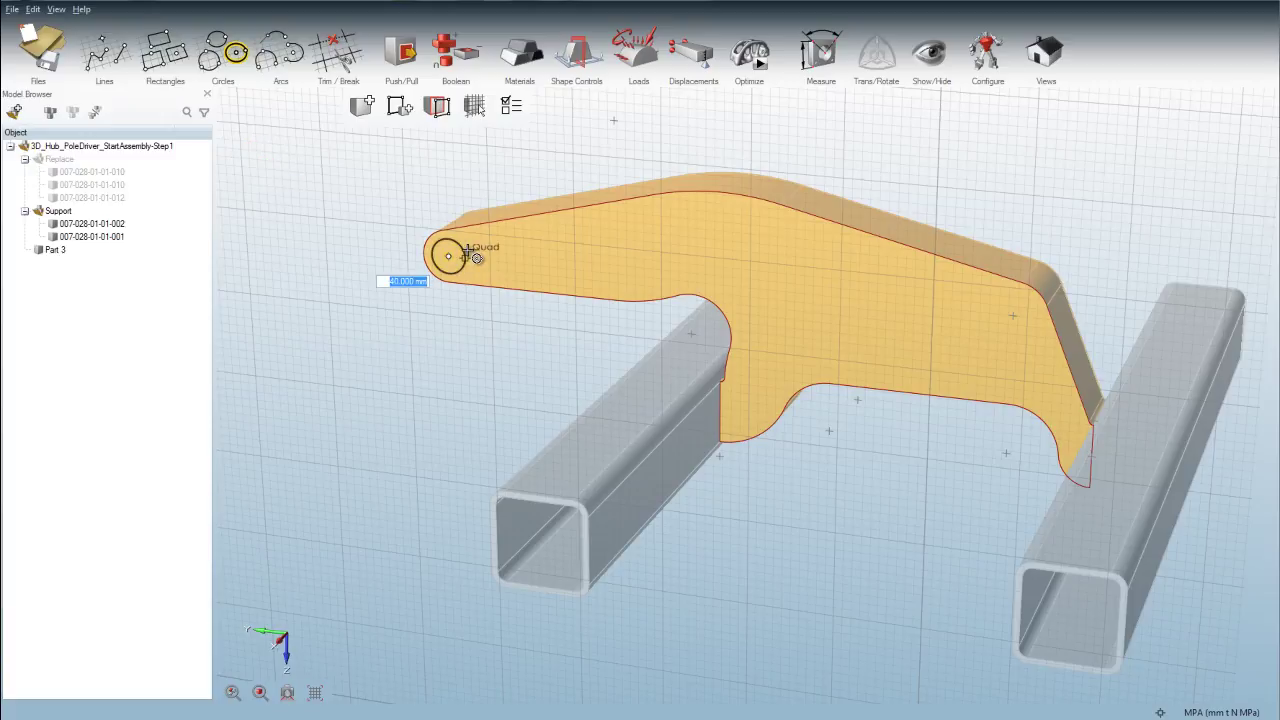
text(25)
key(Return)
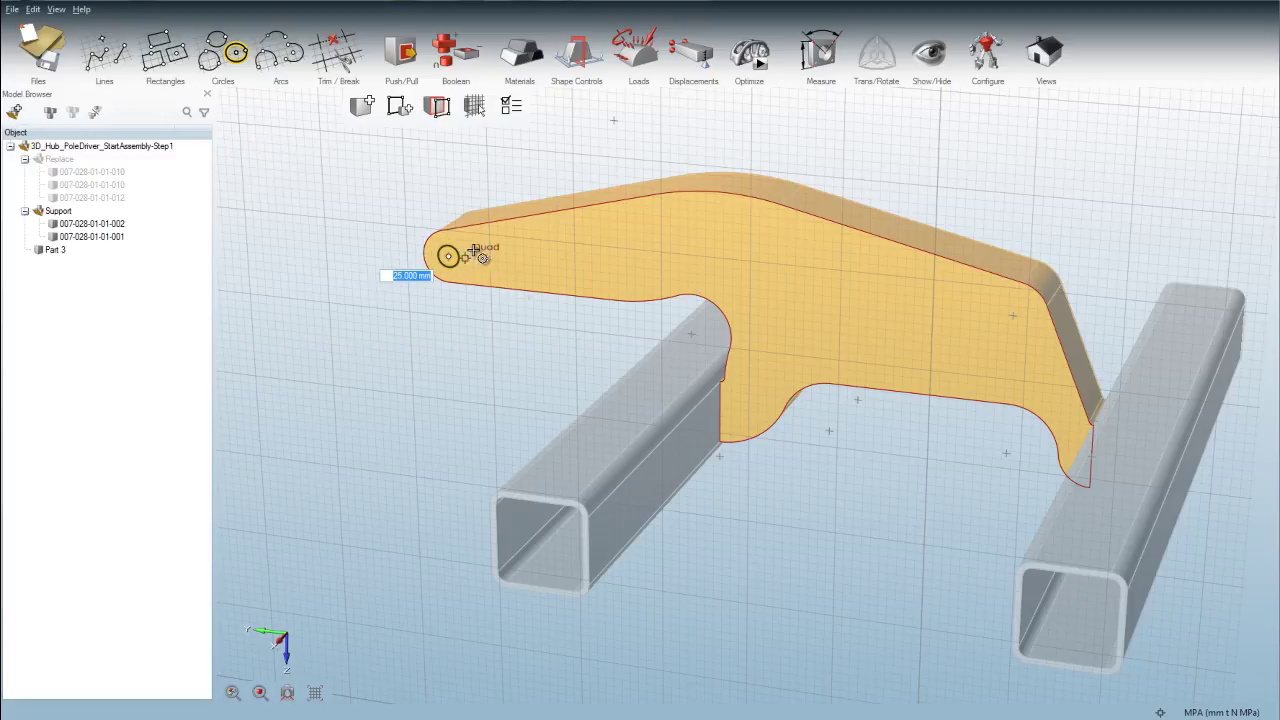
key(Escape)
key(Escape)
Push the circle at the arm's end inward by 200 mm to cut a through hole for the pin
key(p)
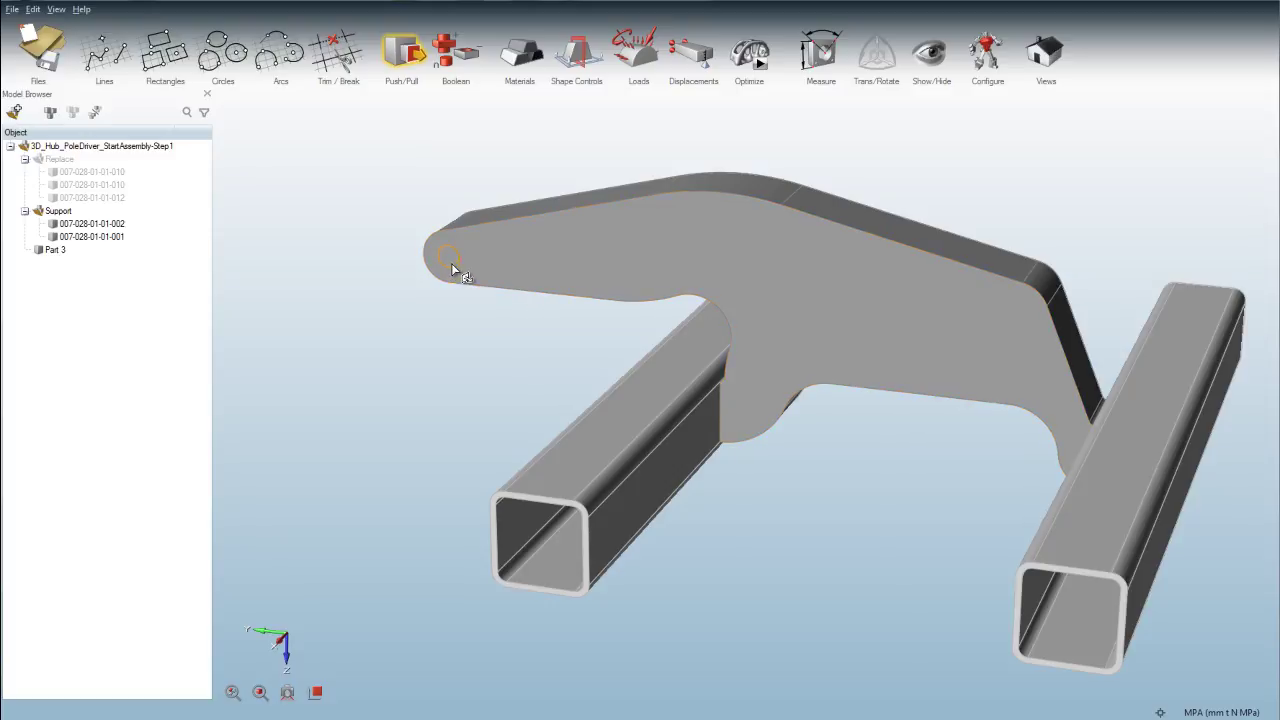
click(453, 257)
drag(492, 214, 512, 195)
mouse_move(391, 358)
middle_down()
mouse_move(443, 357)
mouse_move(477, 331)
mouse_move(414, 357)
middle_up()
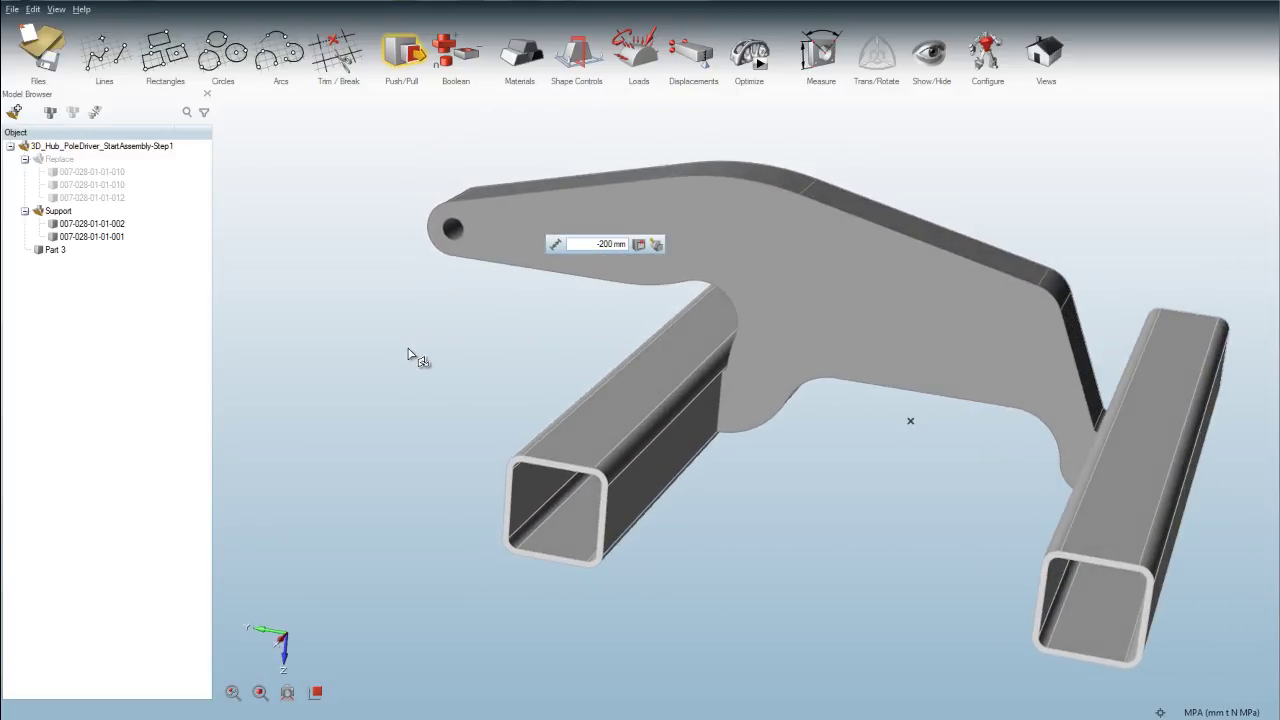
middle_drag(875, 502, 918, 497)
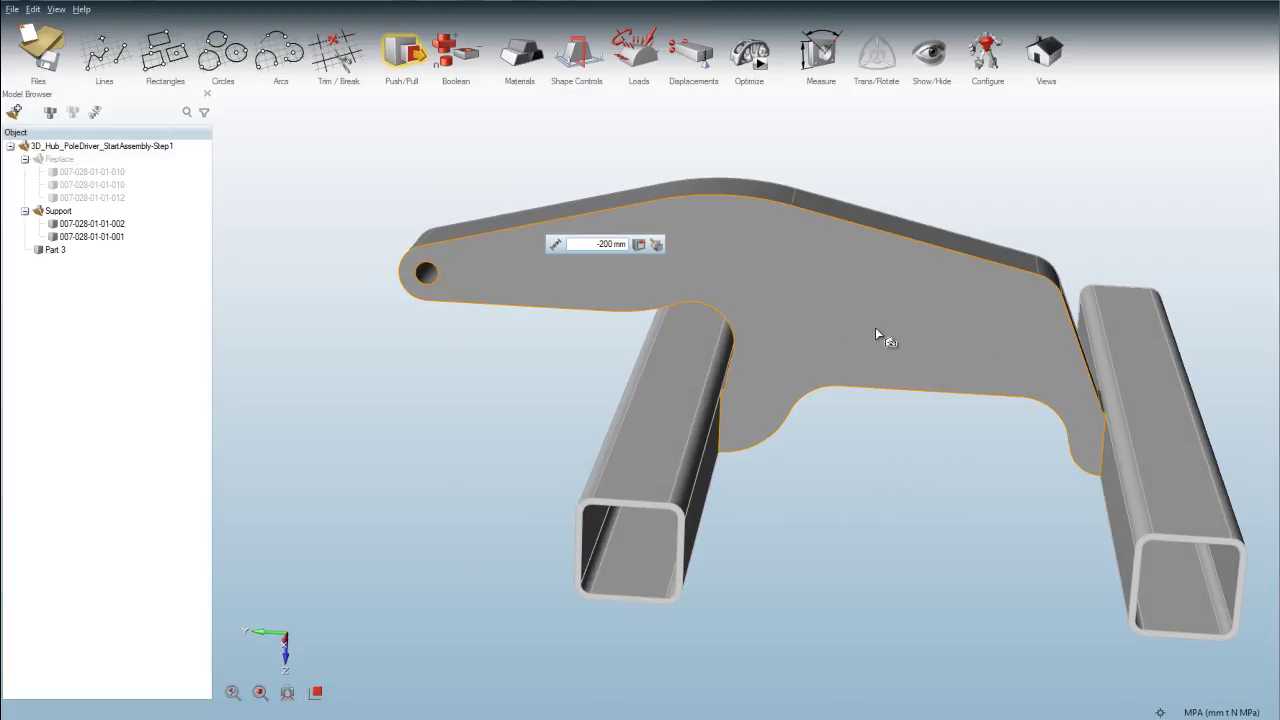
middle_drag(876, 332, 874, 449)
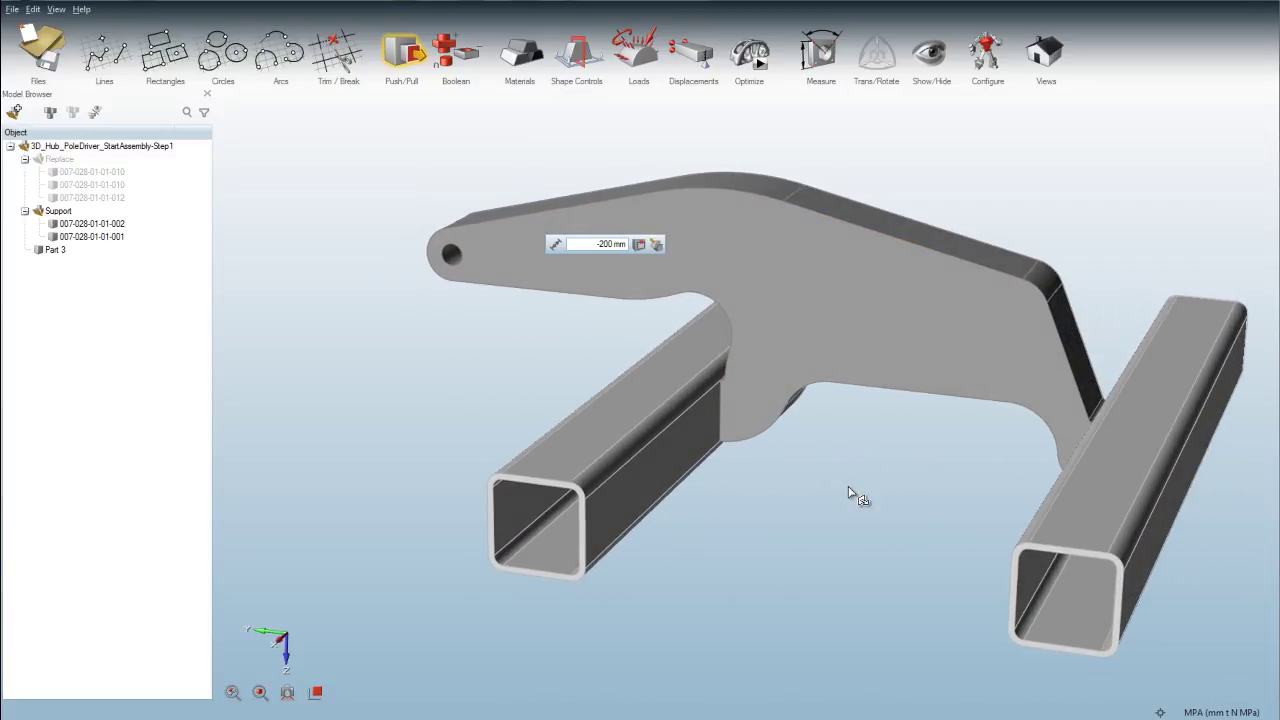
key(Escape)
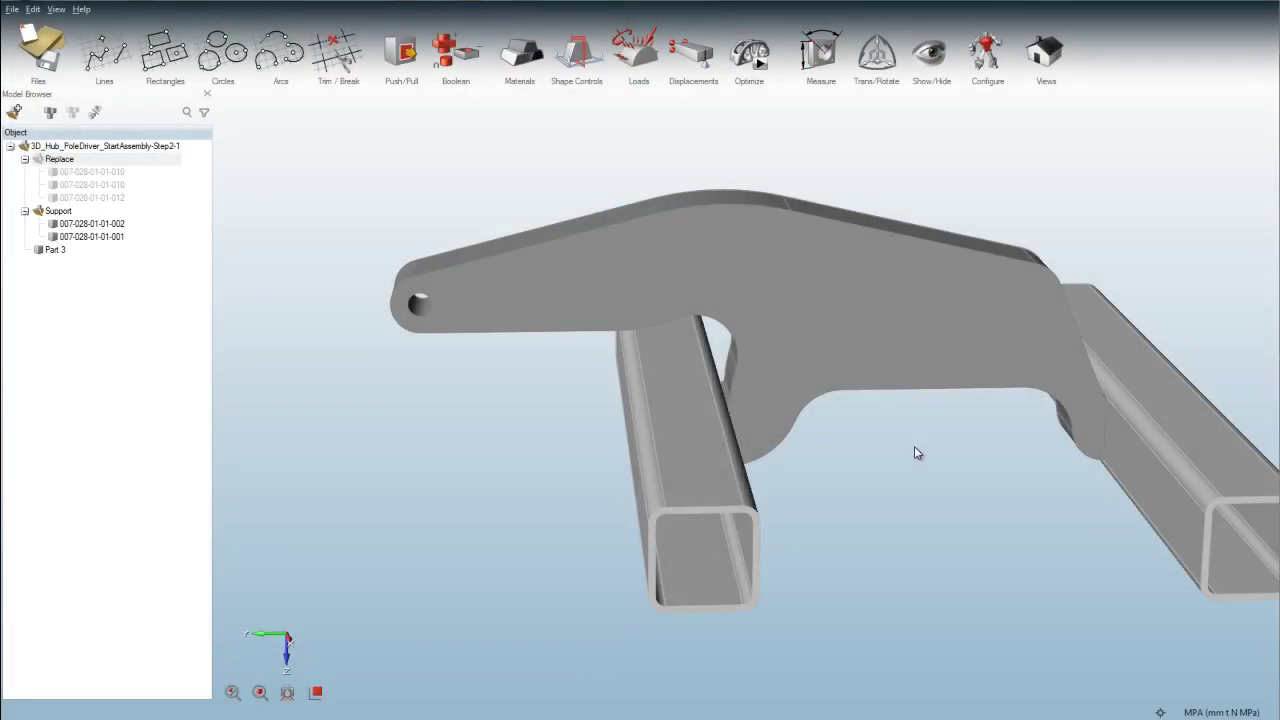
Create a new part on the arm's other side face and sketch a circle centred on the pin hole, reaching the rounded end's edge
middle_drag(914, 446, 952, 442)
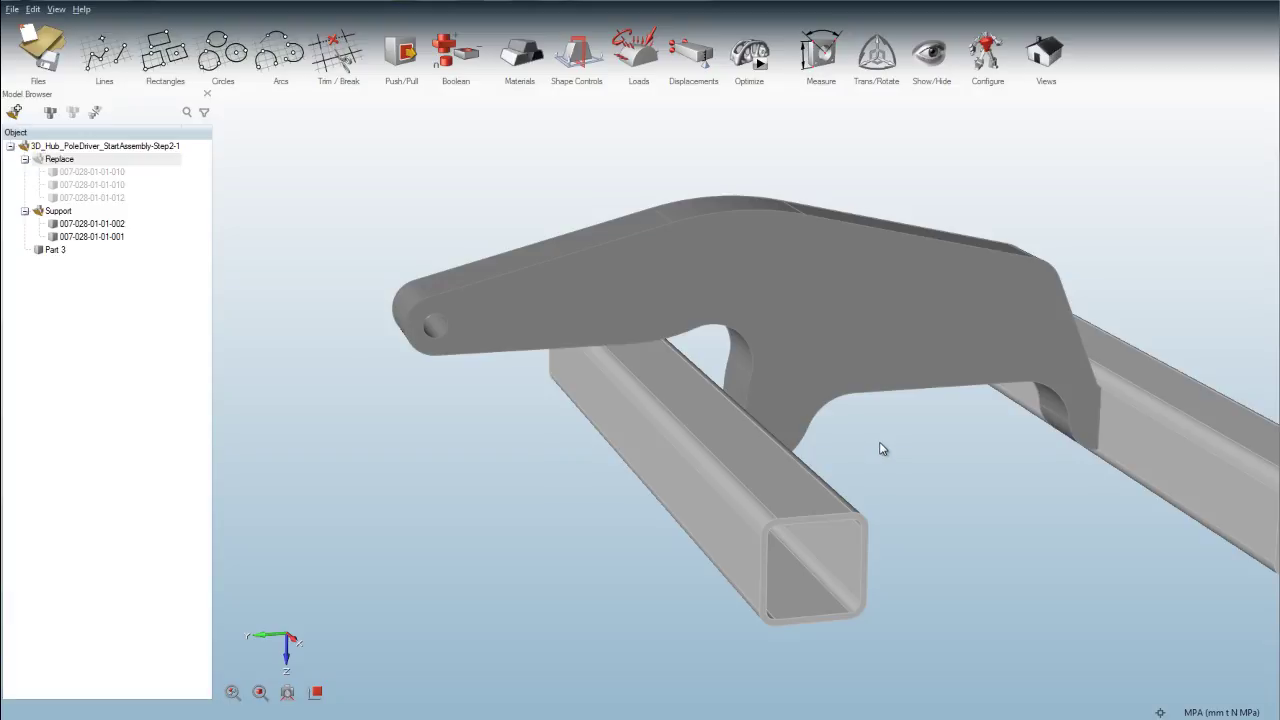
right_drag(894, 449, 897, 472)
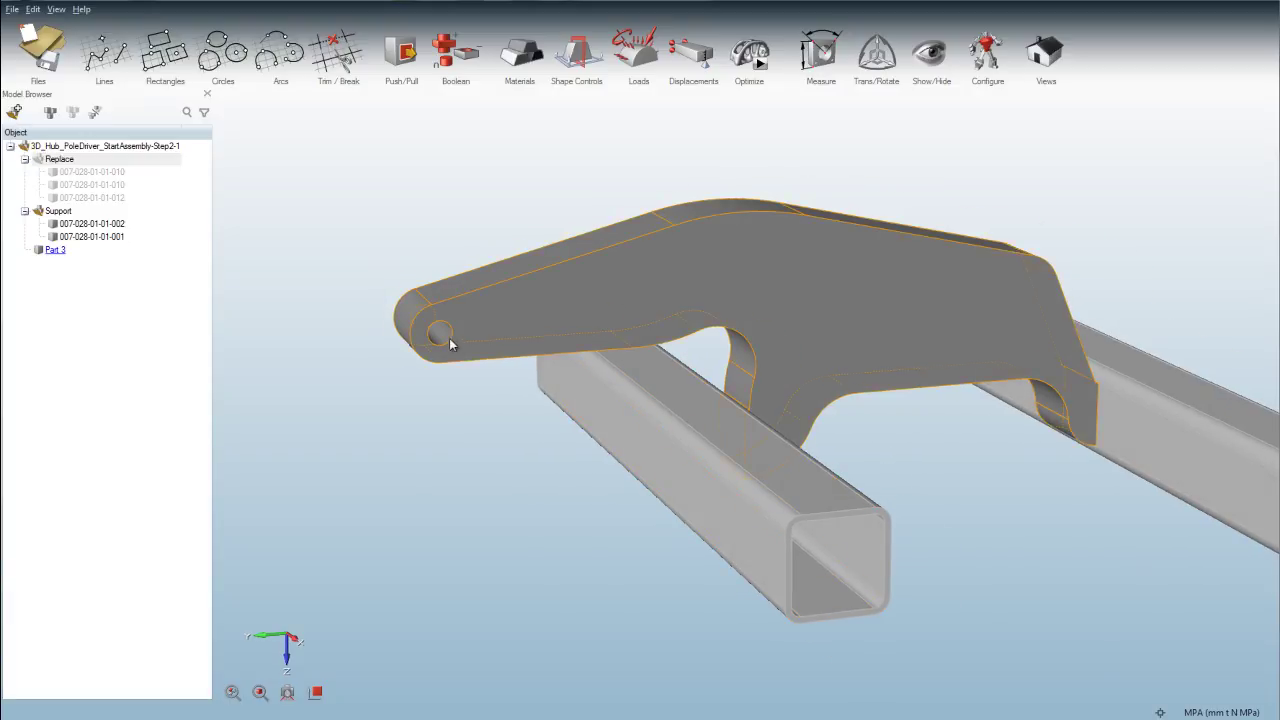
scroll(435, 335, up, 5)
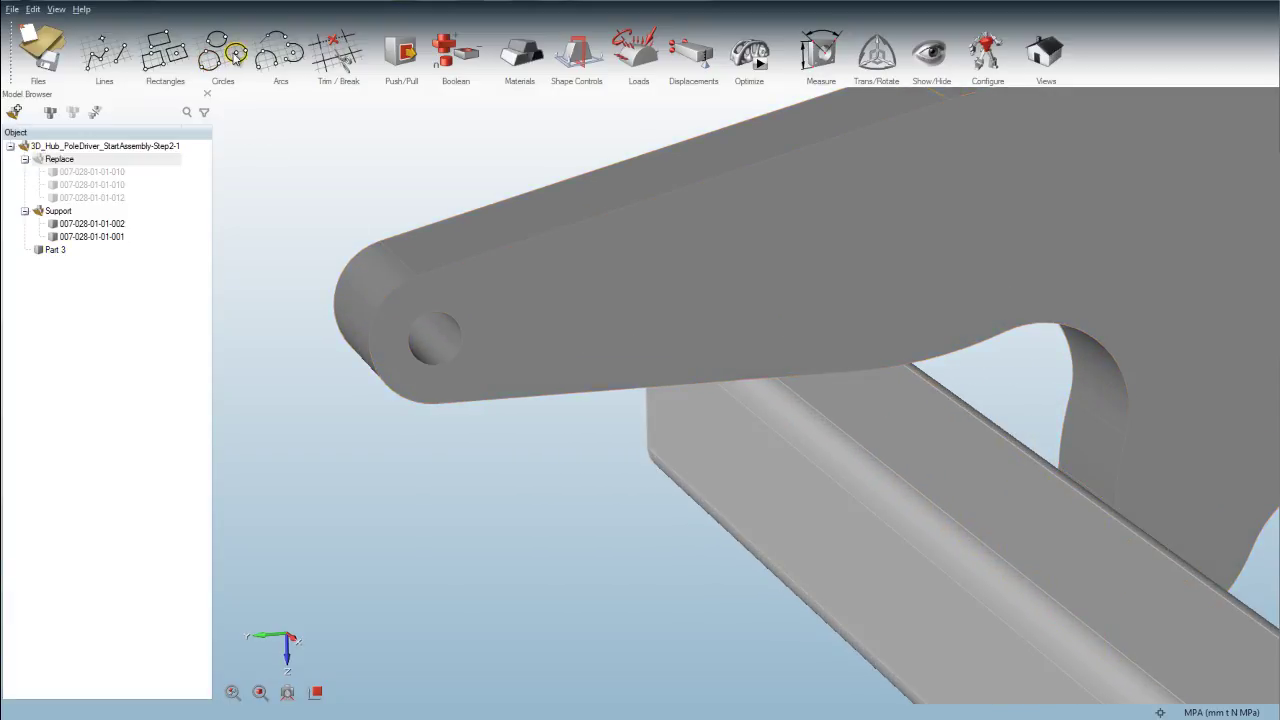
click(237, 54)
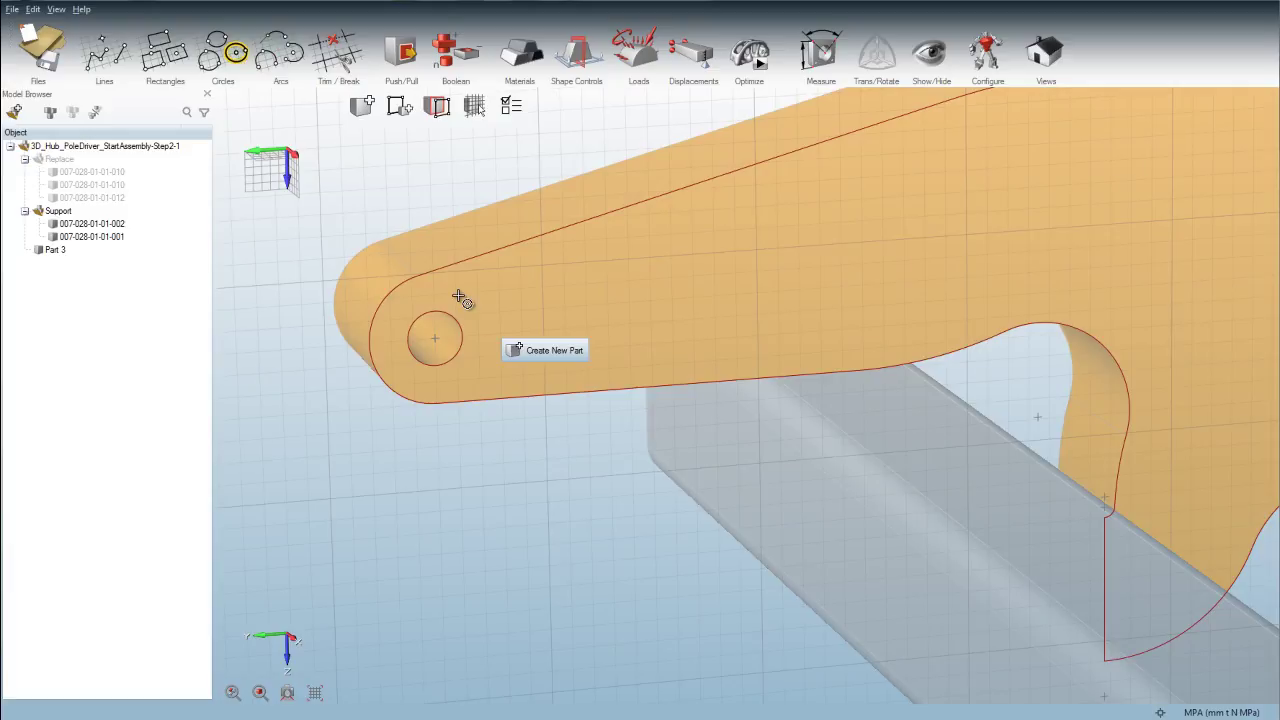
click(555, 352)
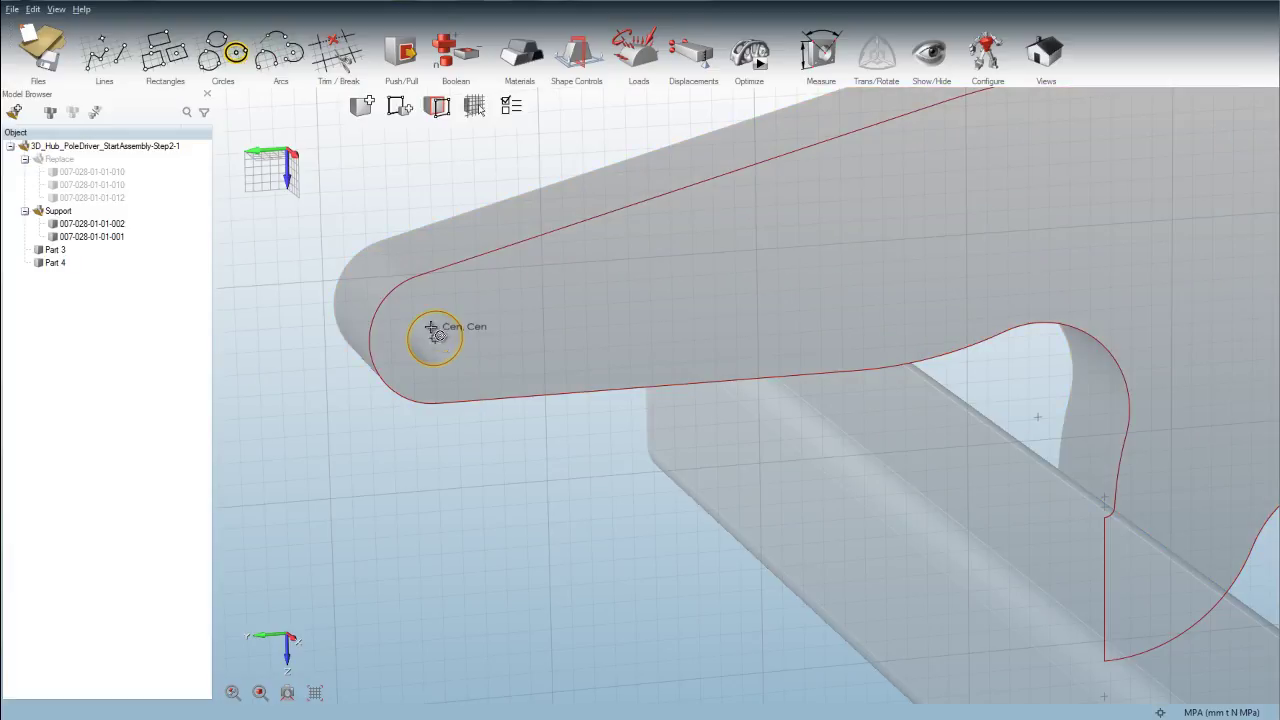
click(435, 338)
click(410, 278)
right_click(538, 477)
right_click(536, 477)
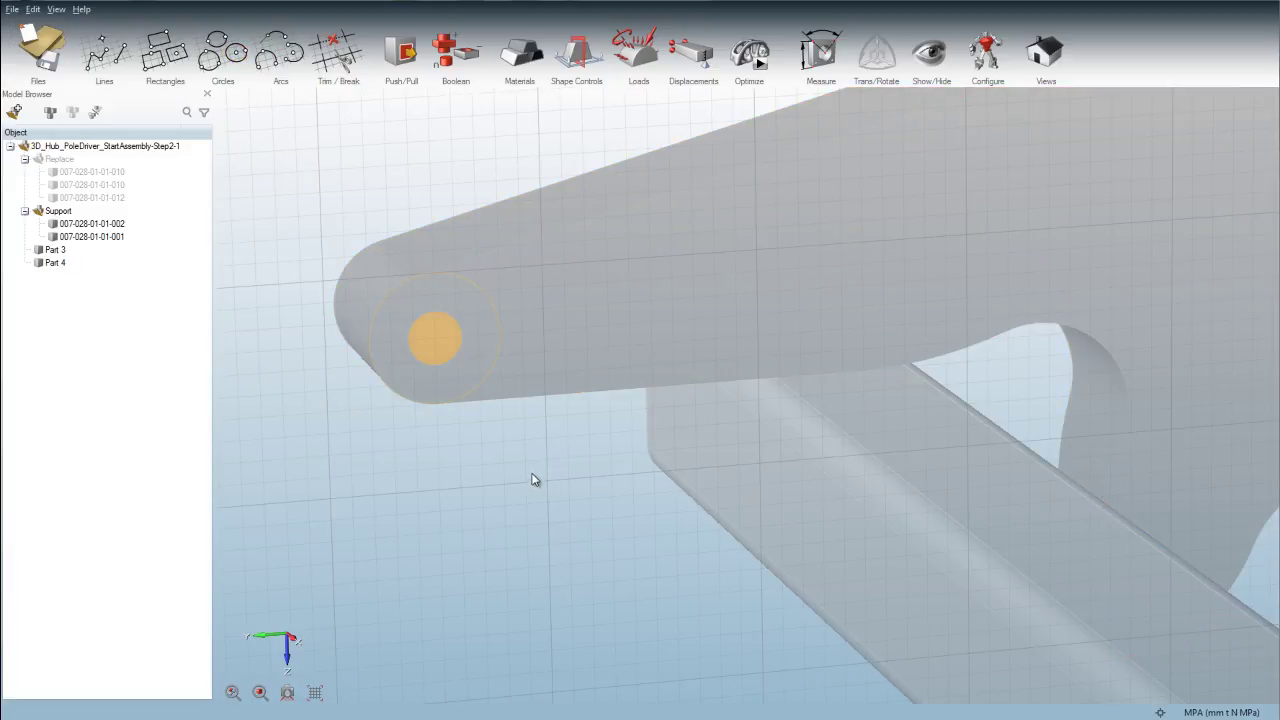
Extrude the circle around the pin hole through the arm's full thickness to form a separate cylinder
middle_drag(534, 478, 558, 441)
drag(529, 385, 443, 293)
middle_drag(449, 486, 405, 434)
right_click(492, 440)
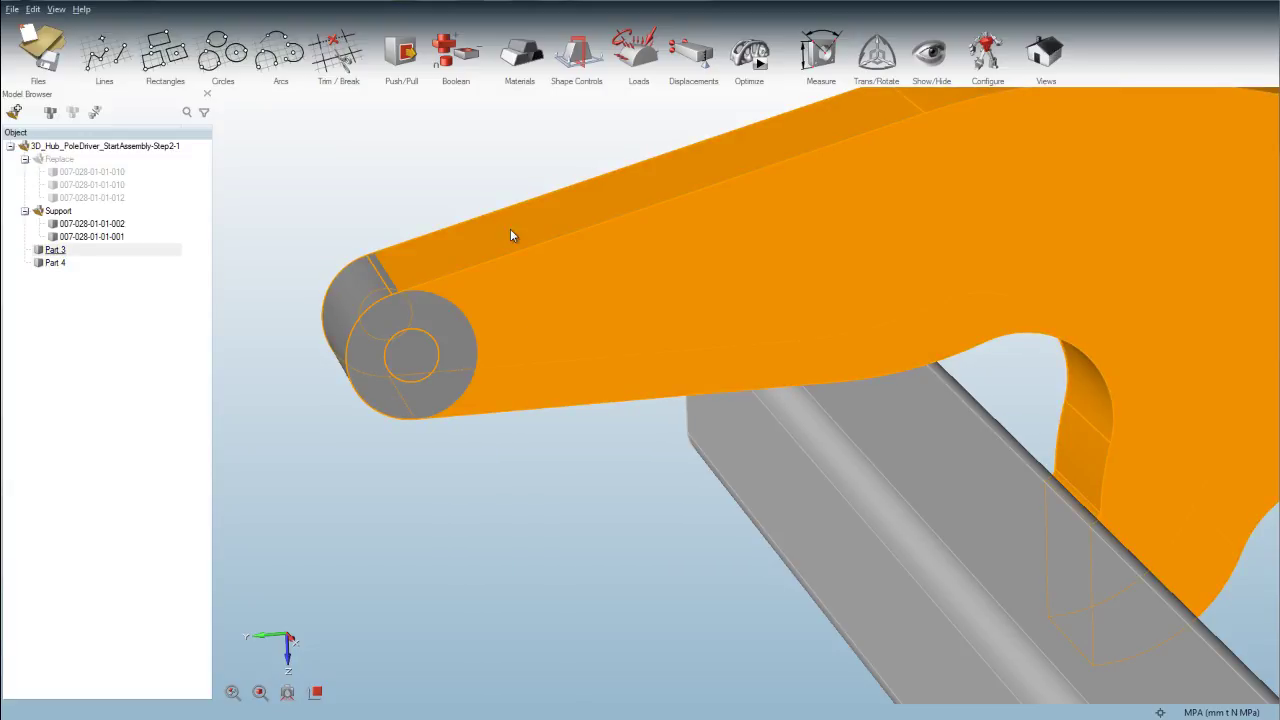
Intersect the arm with the cylinder around the pin hole, keeping the original arm, to split off a ring-shaped part
click(447, 64)
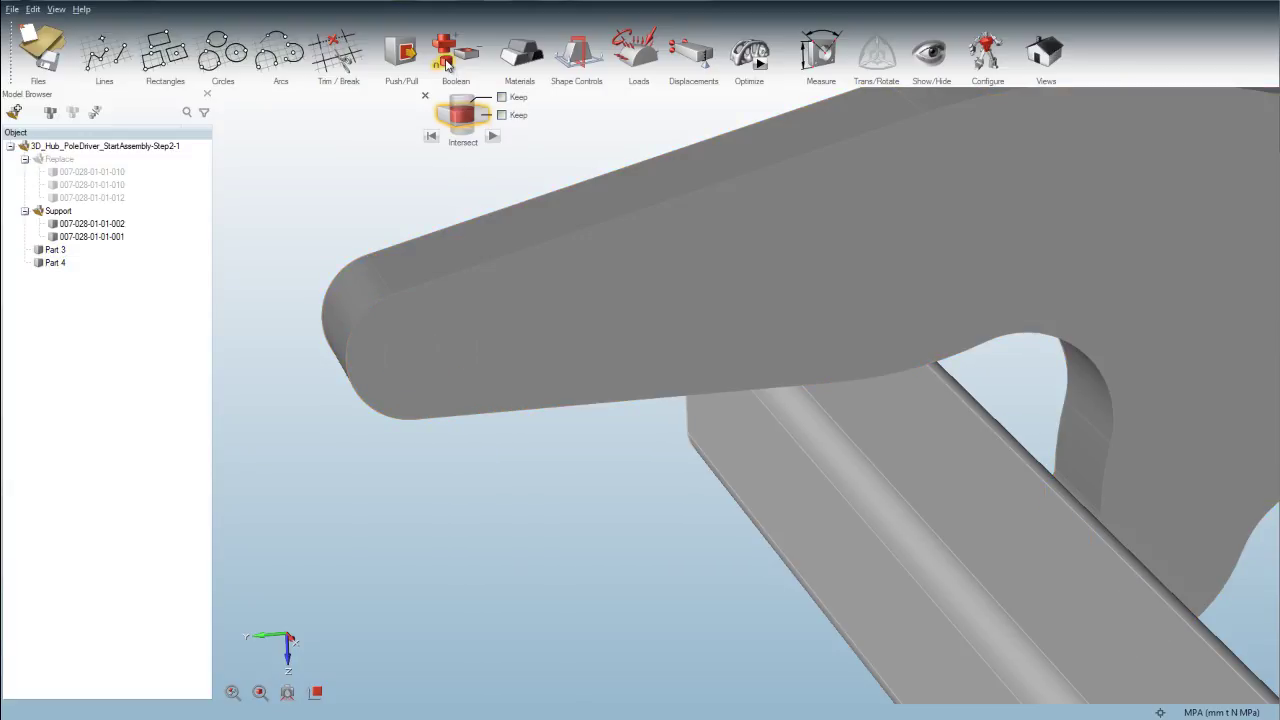
click(492, 138)
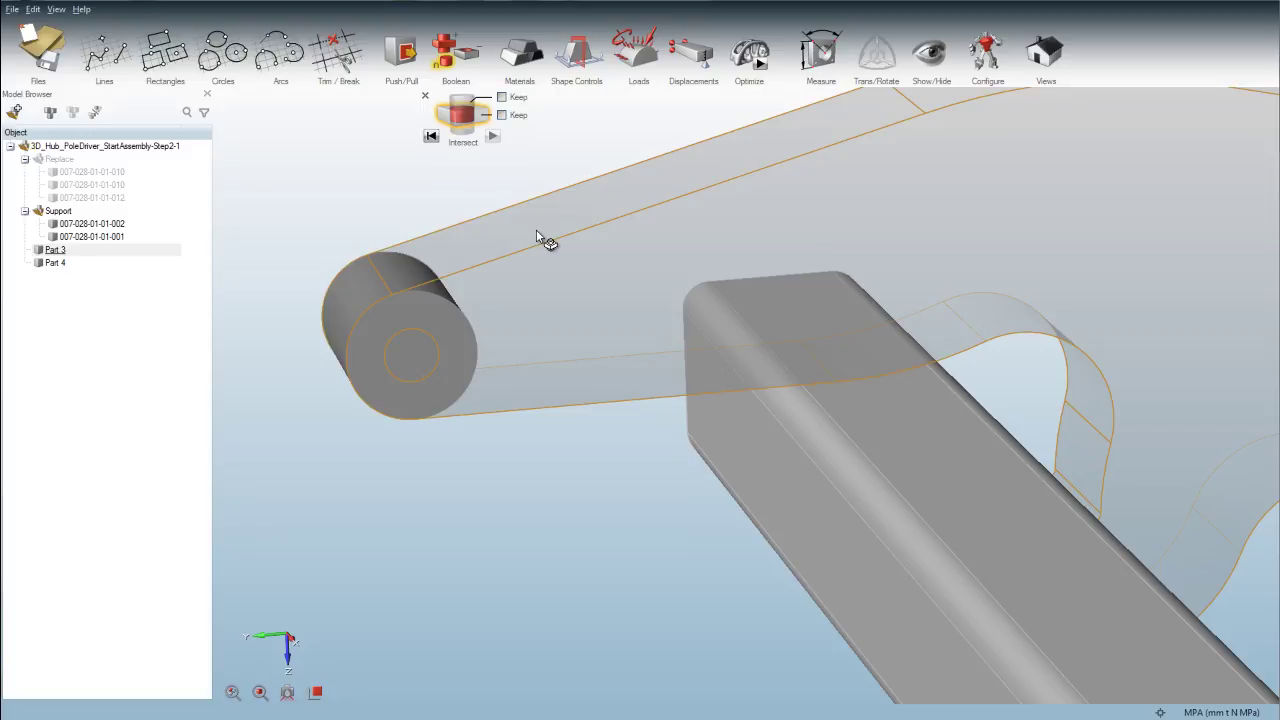
click(400, 290)
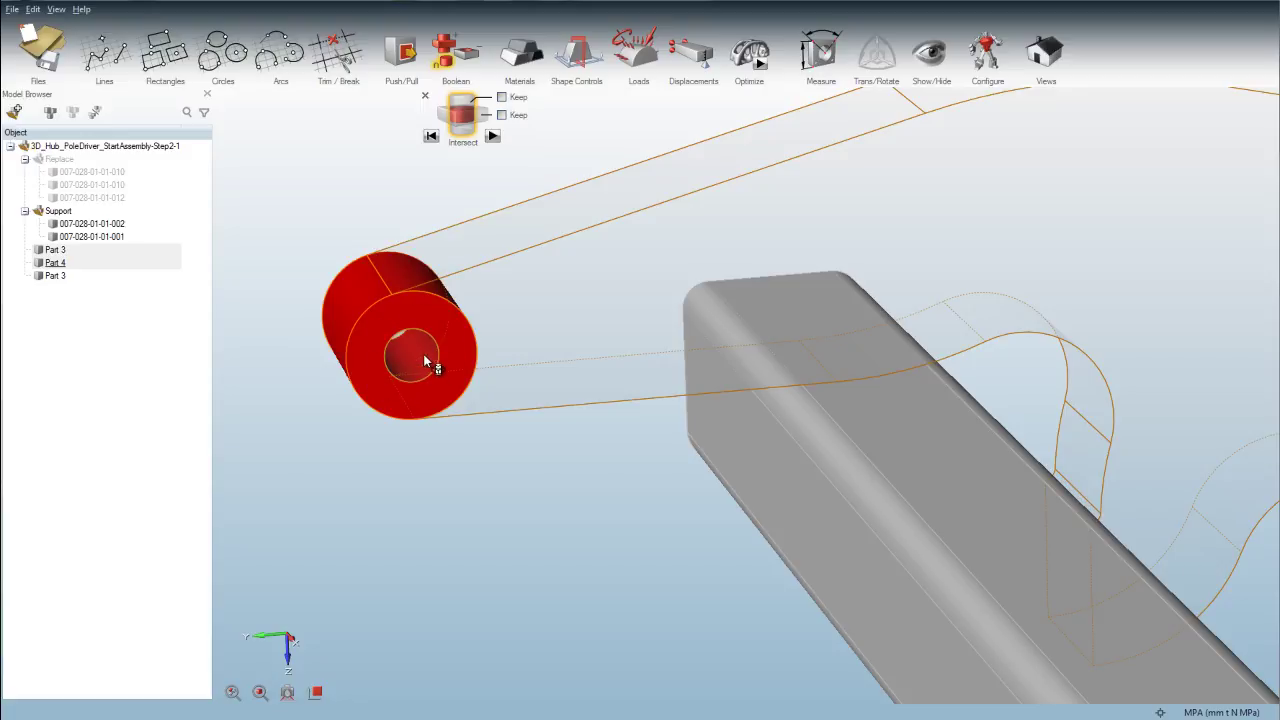
click(502, 115)
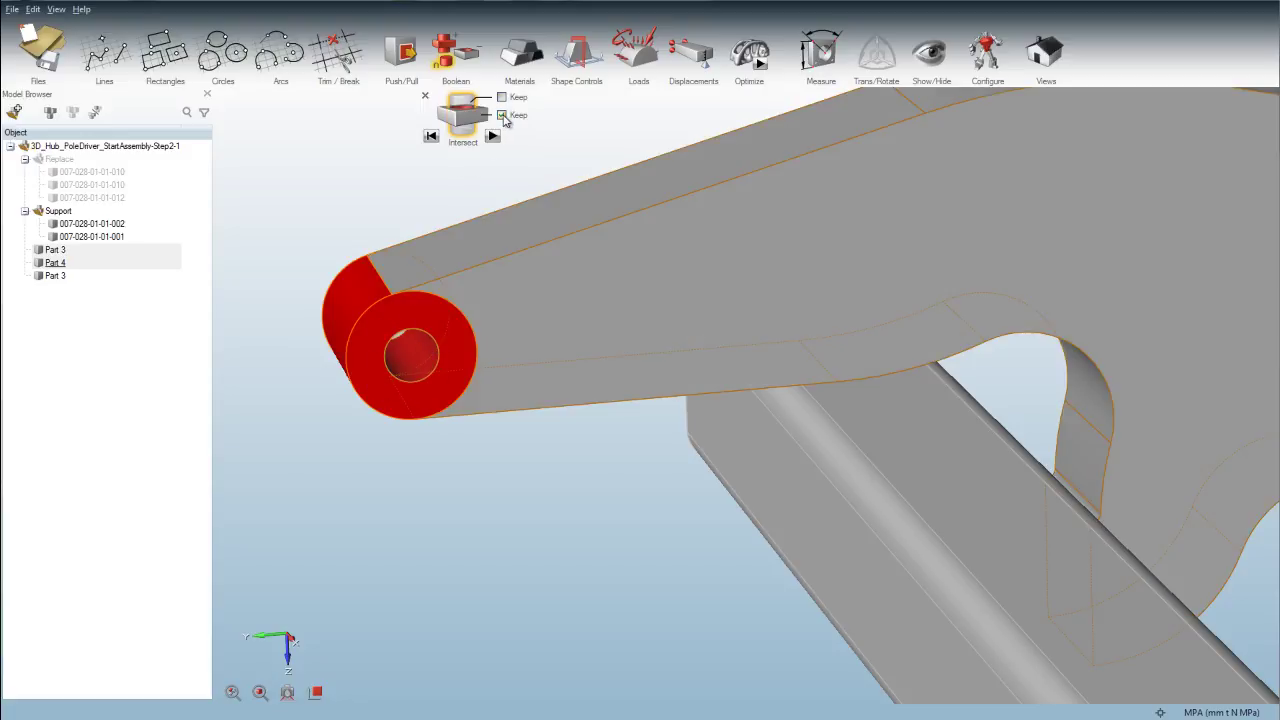
key(Escape)
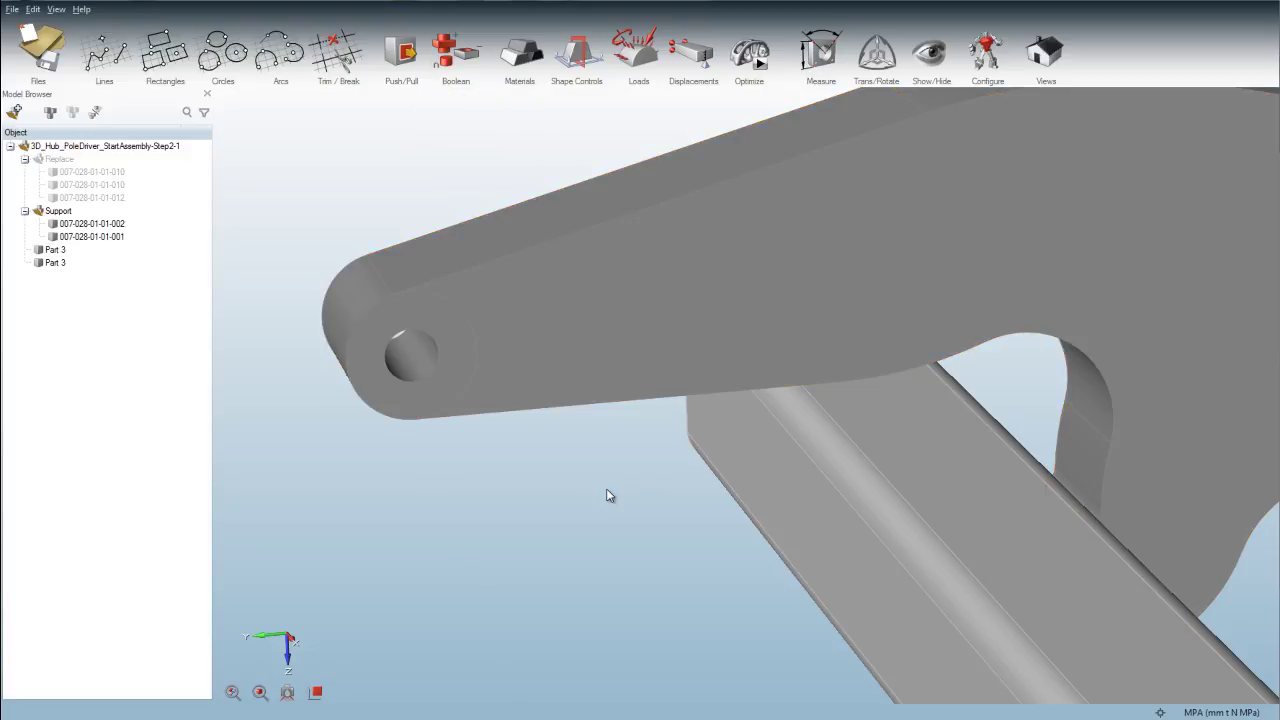
click(573, 339)
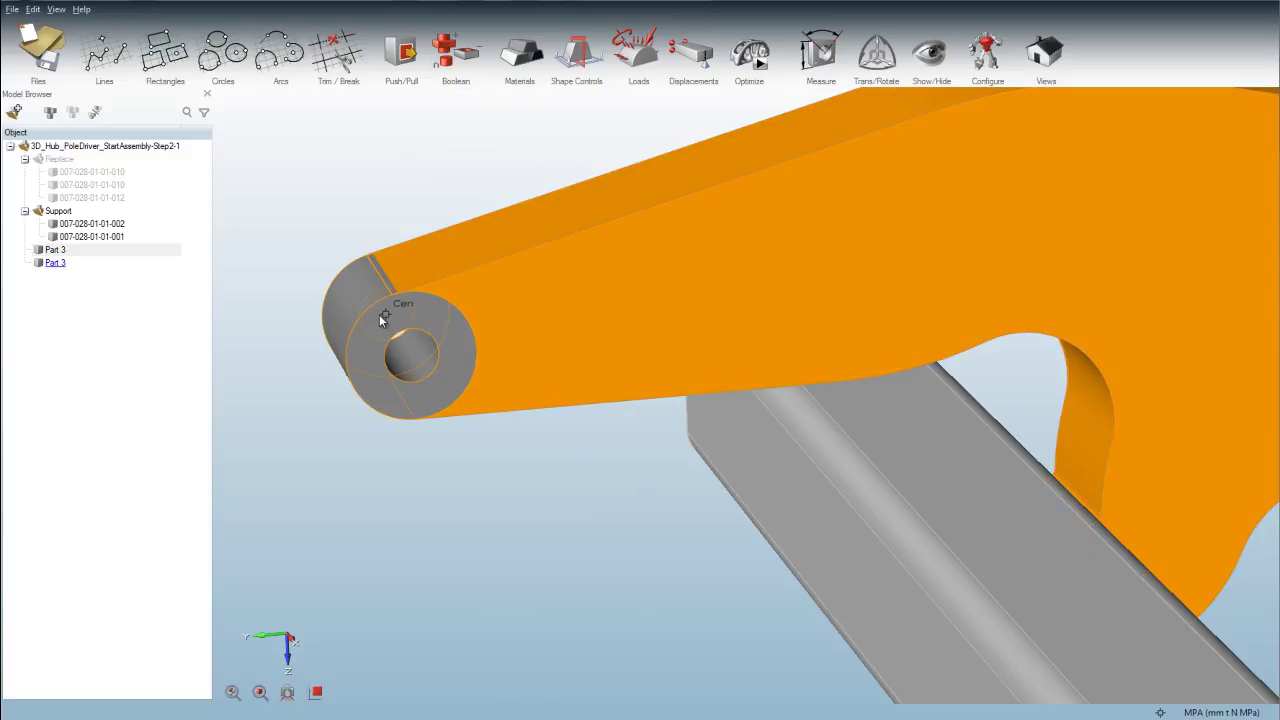
click(352, 376)
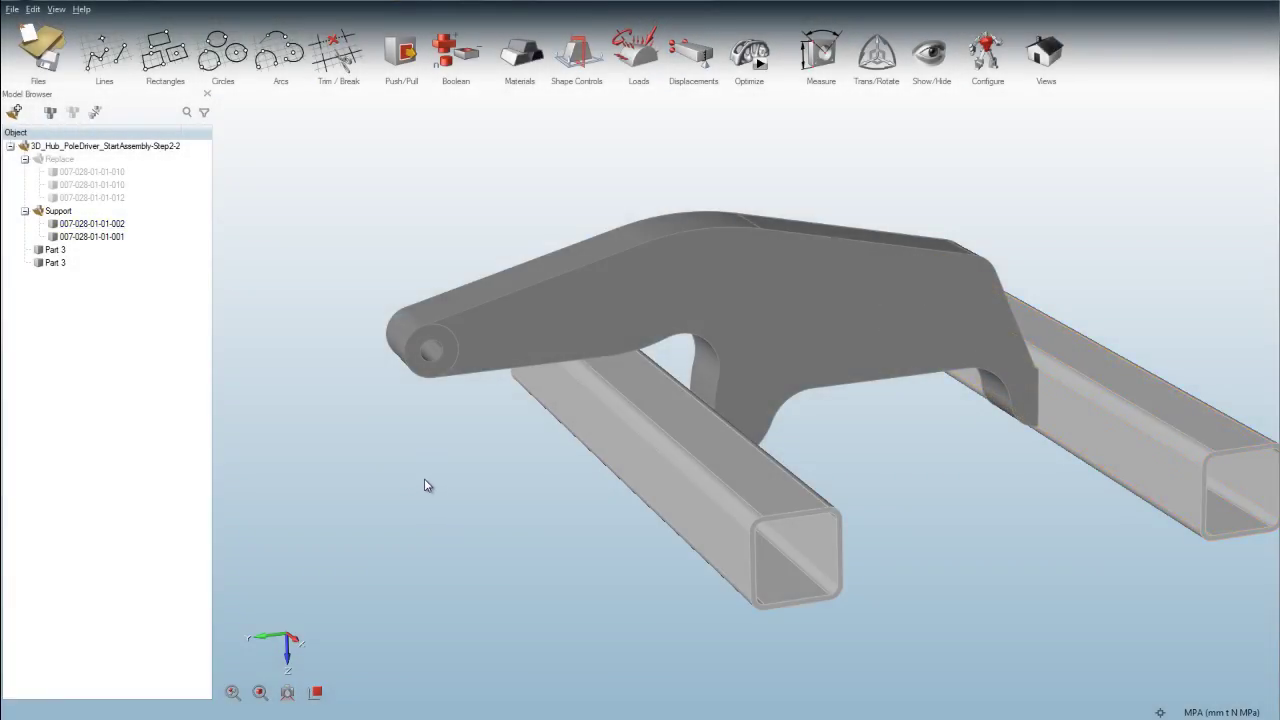
Hide the arm and ring parts, and show the original bracket parts grouped under Replace
middle_drag(424, 478, 463, 483)
middle_drag(307, 304, 346, 304)
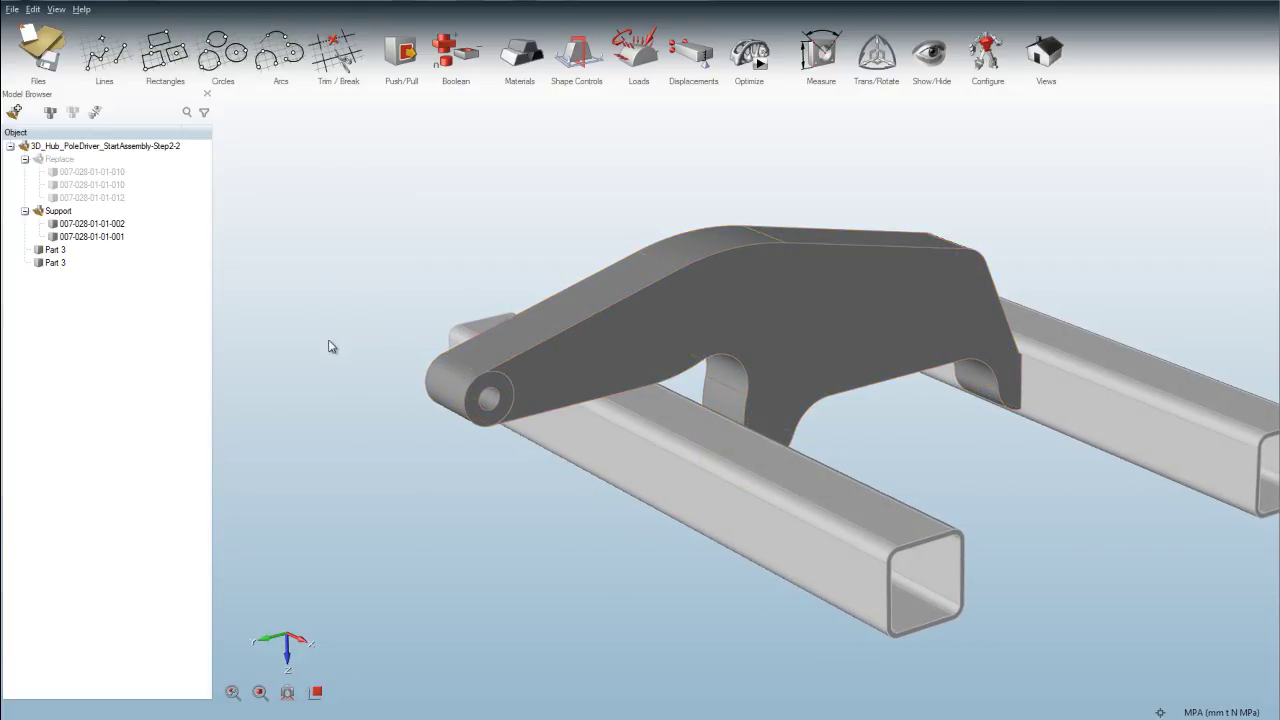
click(50, 262)
click(37, 262)
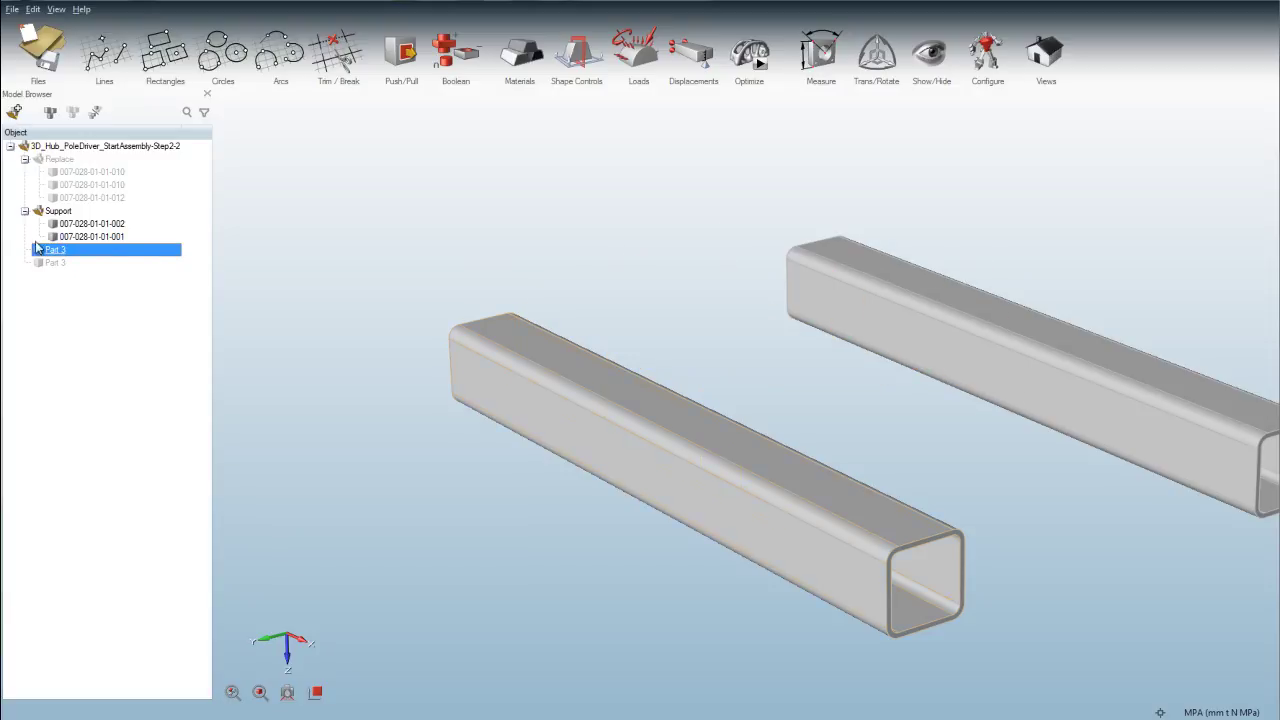
click(37, 160)
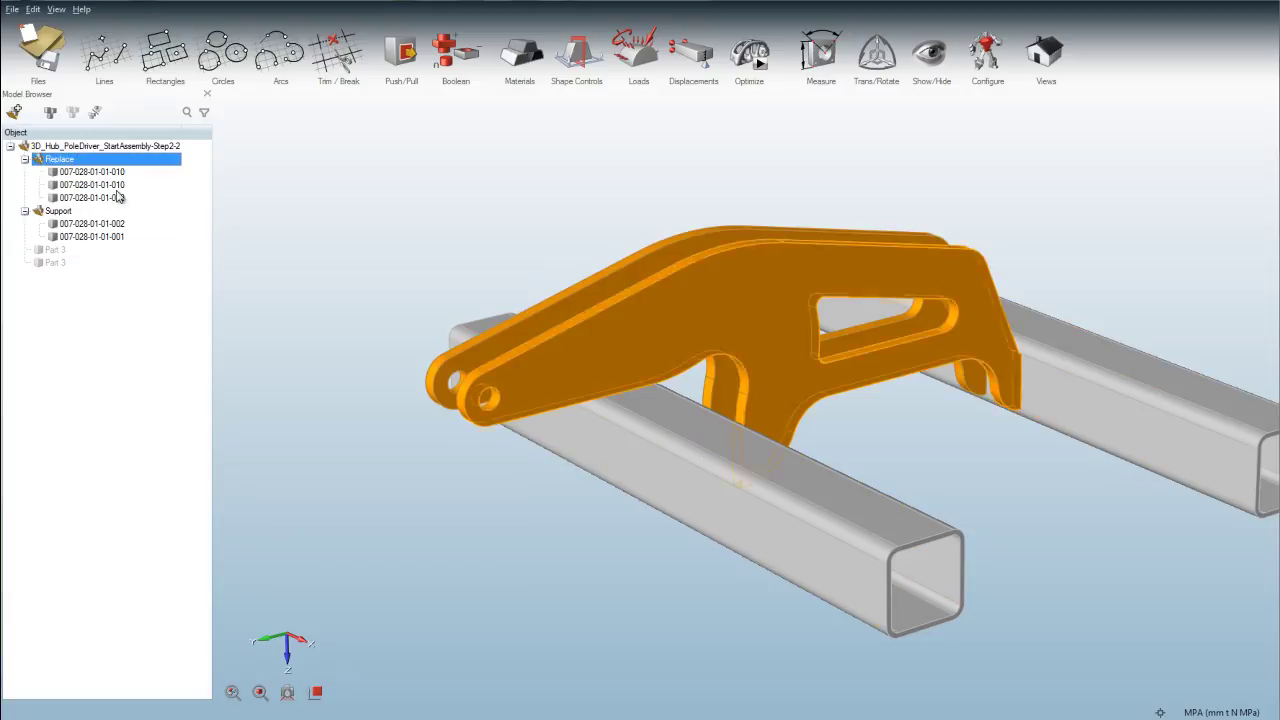
From below, sketch a rectangle about 128 by 50 mm as a new part, filling the gap between the plates from the web's end past the arm tips
right_drag(1015, 500, 534, 670)
right_drag(792, 571, 452, 619)
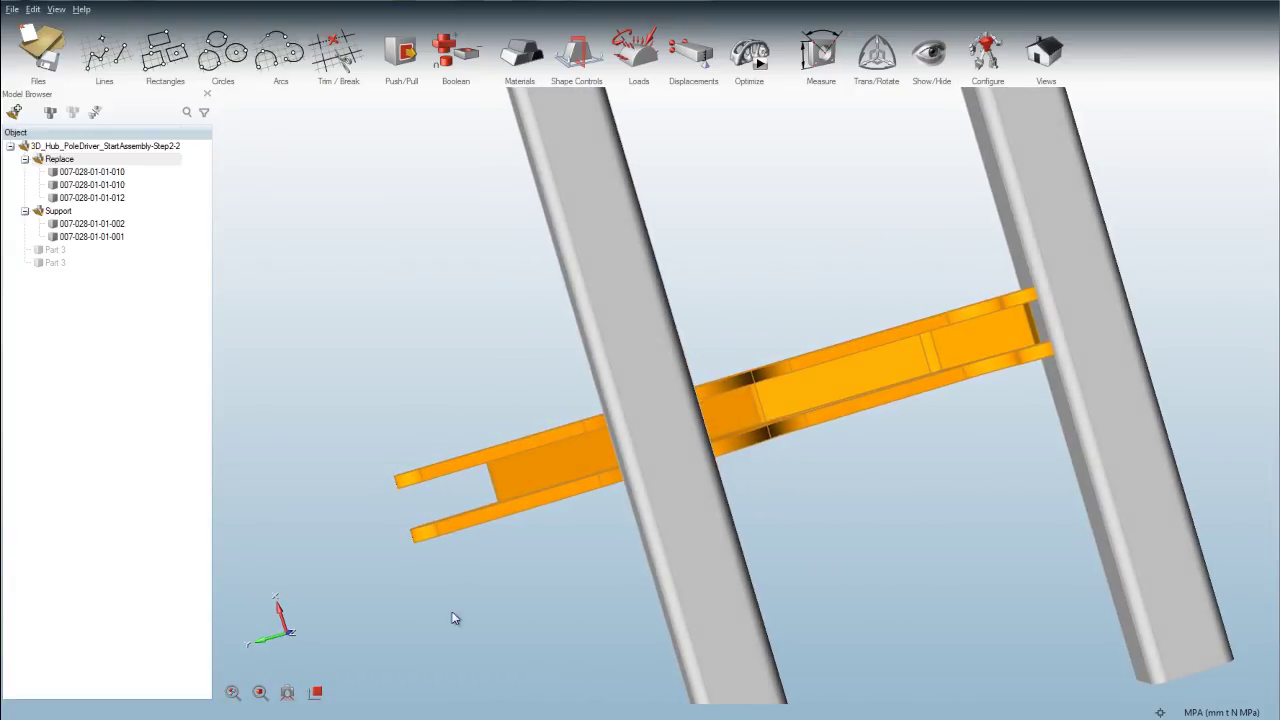
click(315, 694)
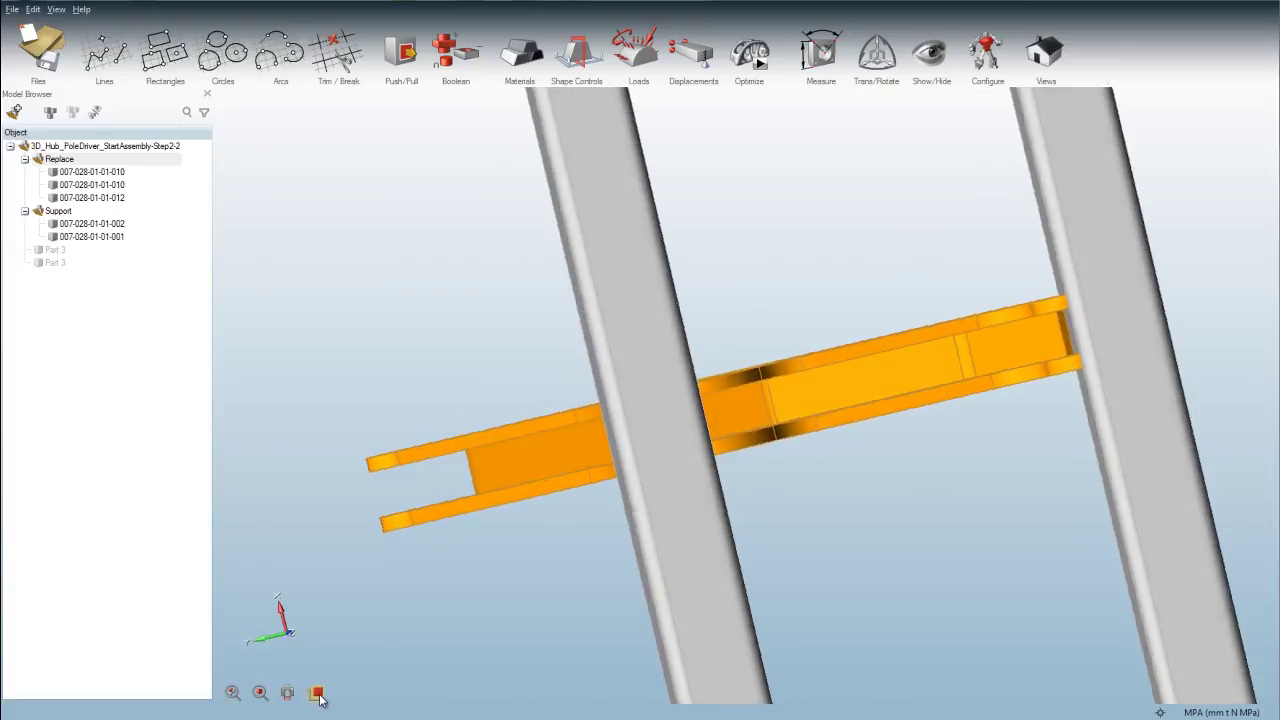
right_drag(433, 603, 558, 600)
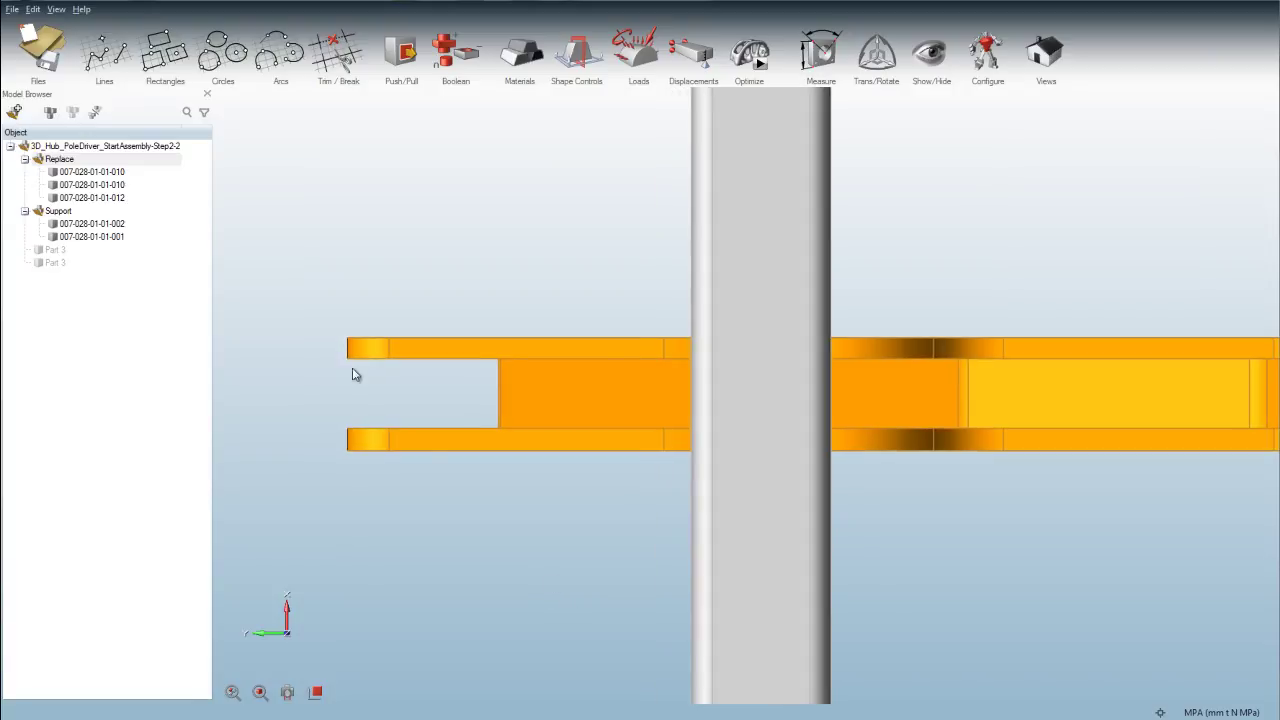
click(157, 44)
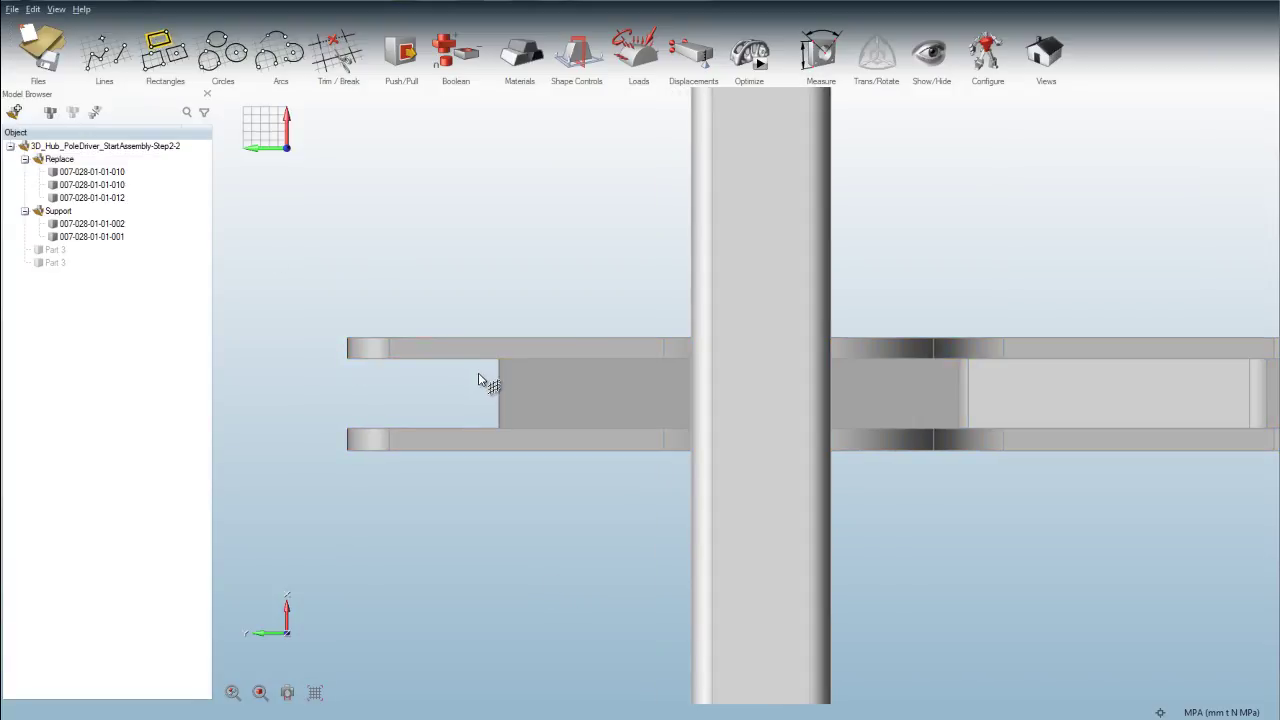
click(514, 379)
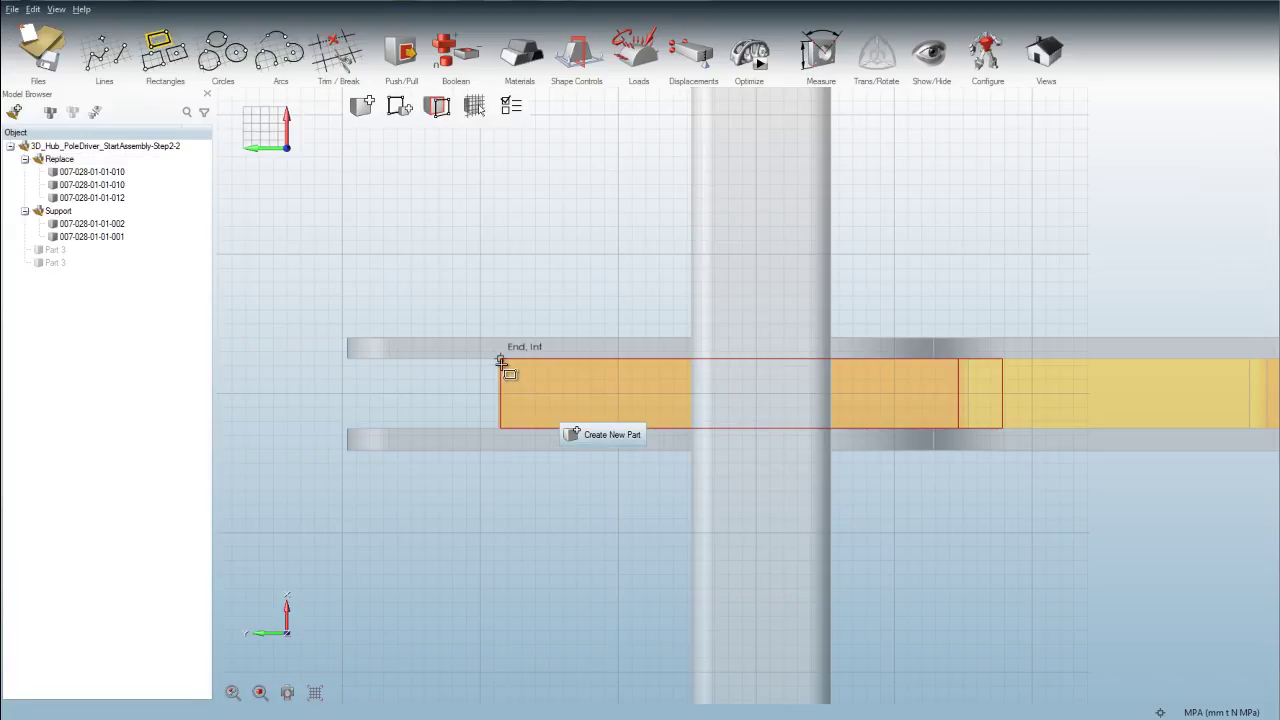
click(497, 377)
scroll(437, 428, up, 5)
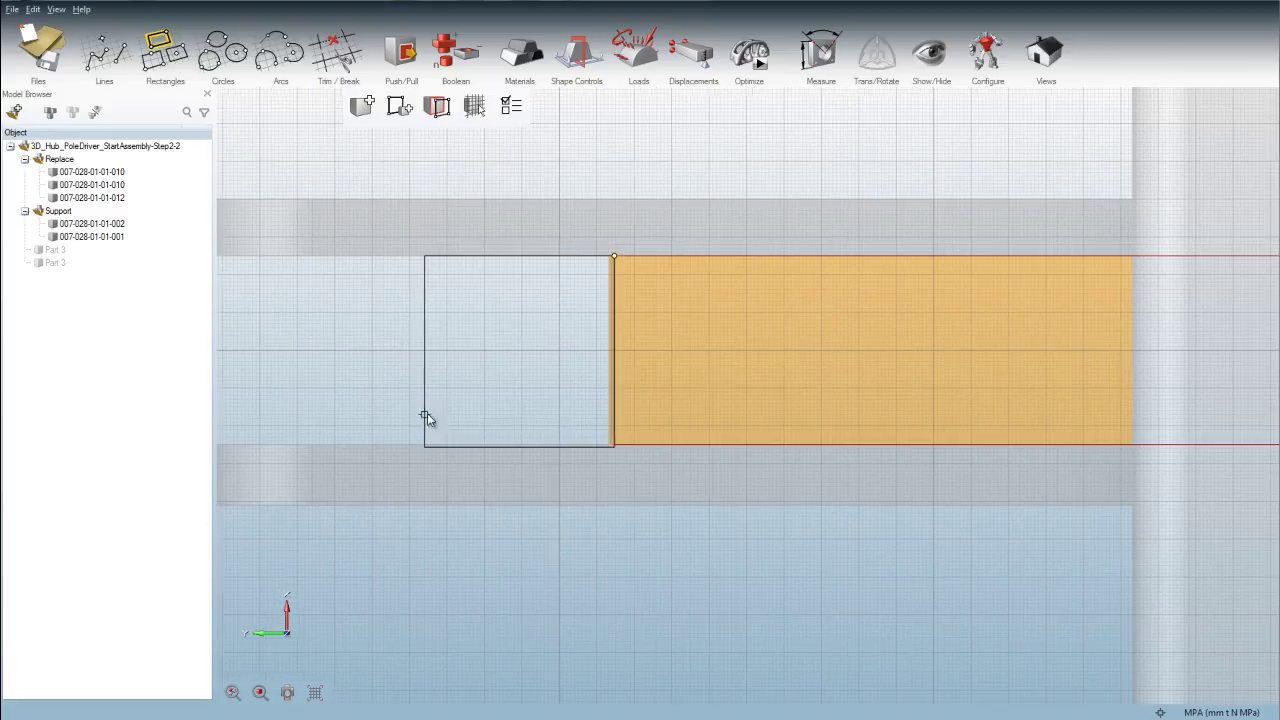
click(352, 430)
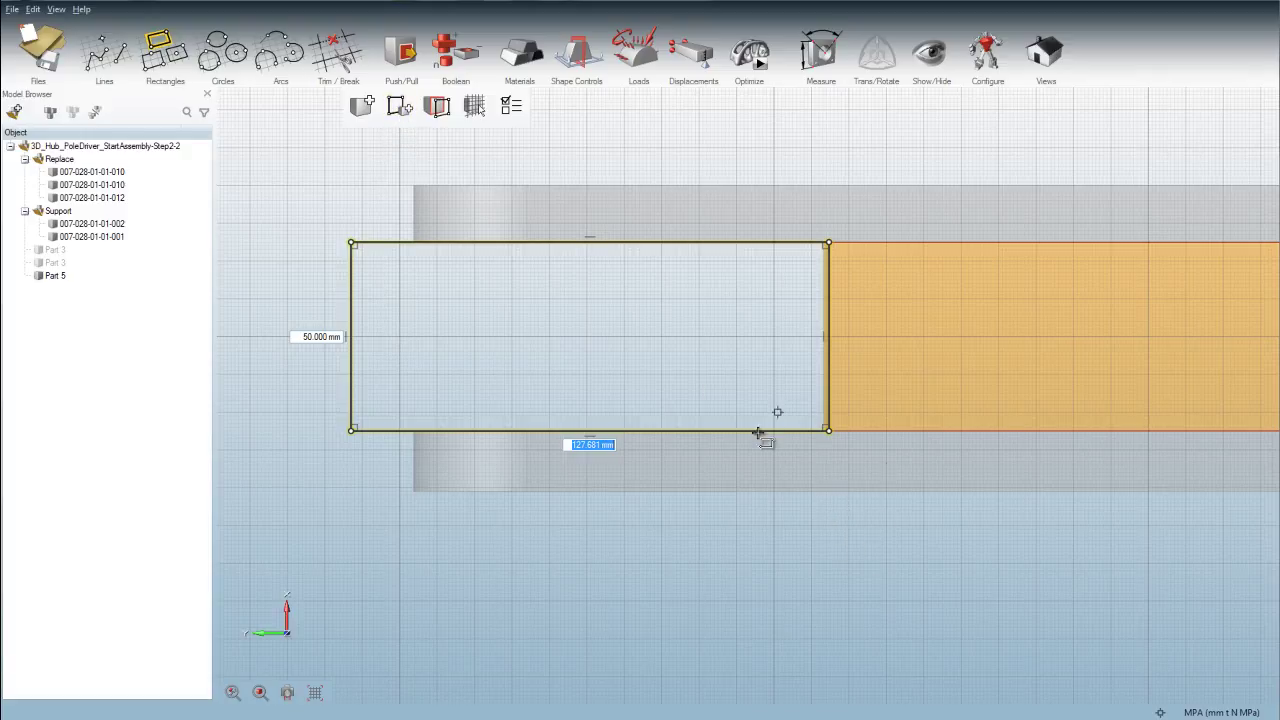
click(925, 549)
Extrude the rectangle in both directions into a block that extends past the upper and lower edges of the arm's rounded end
key(p)
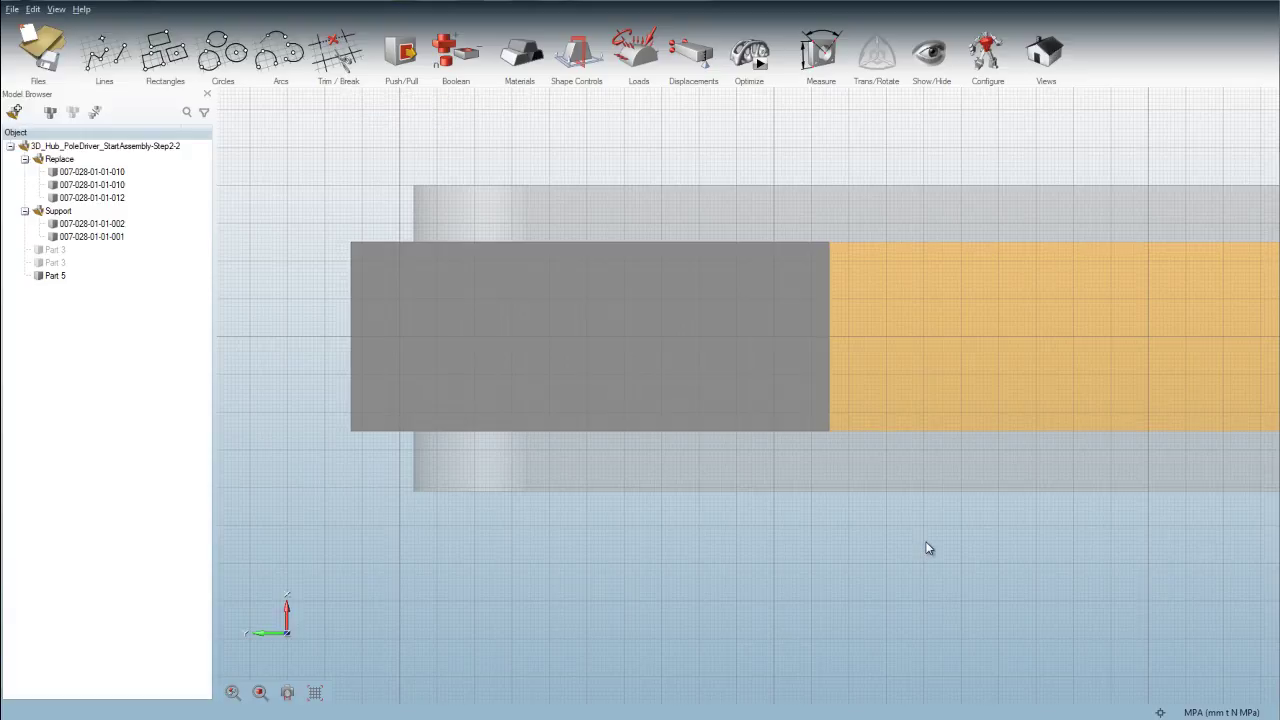
mouse_move(962, 422)
right_down()
mouse_move(1023, 393)
mouse_move(896, 433)
mouse_move(997, 494)
right_up()
mouse_move(808, 426)
mouse_down()
mouse_move(1043, 571)
mouse_move(1014, 586)
mouse_up()
mouse_move(1014, 586)
right_down()
mouse_move(612, 524)
mouse_move(626, 511)
right_up()
scroll(580, 471, up, 2)
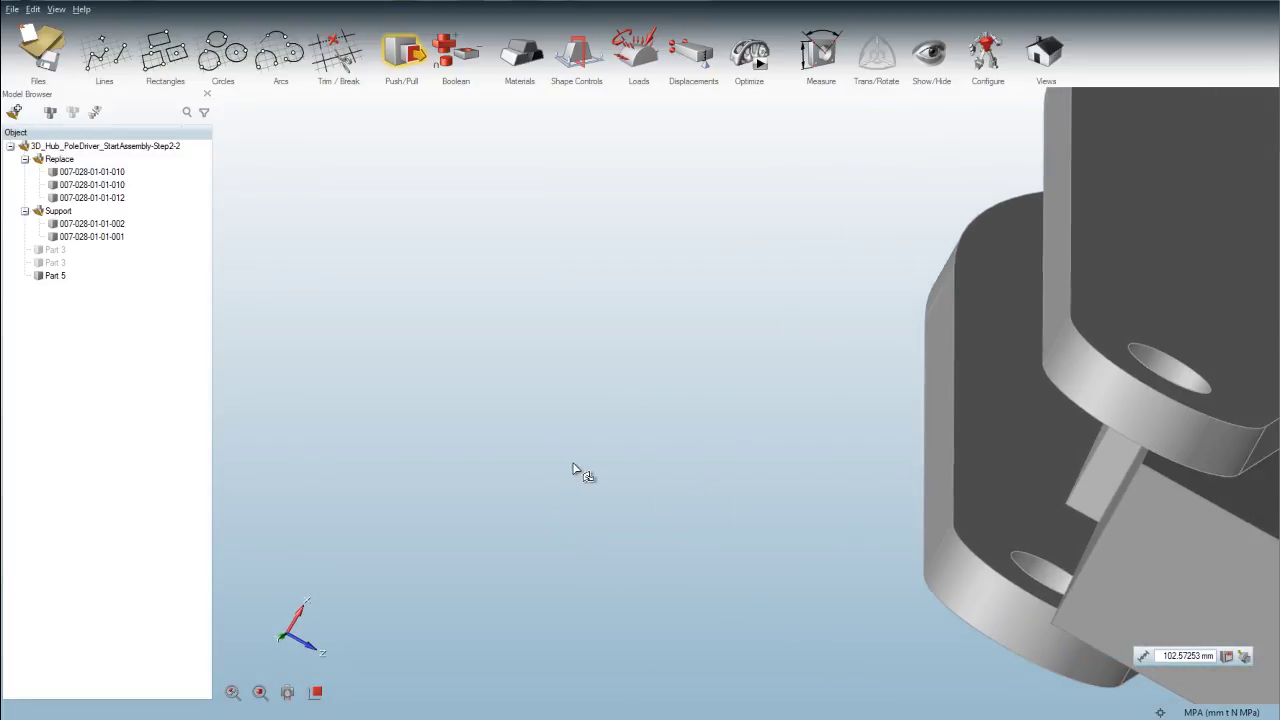
scroll(929, 537, up, 4)
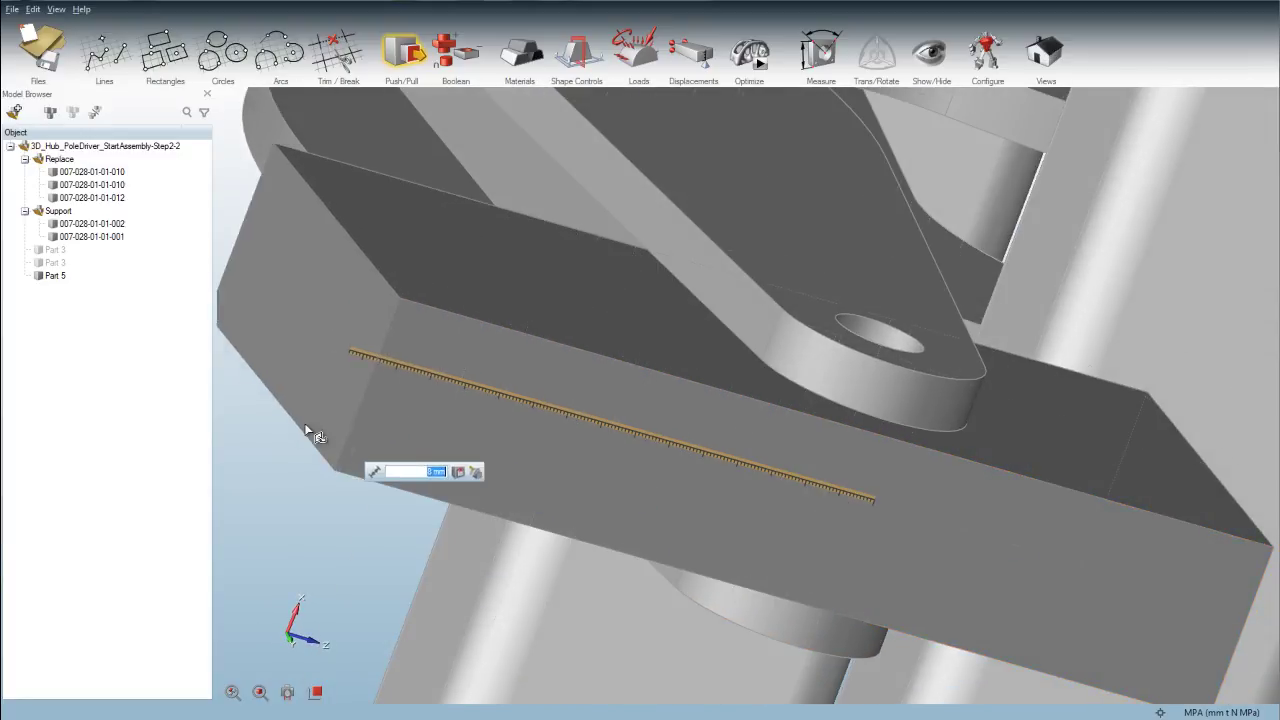
middle_drag(1128, 397, 1048, 373)
scroll(1043, 371, down, 2)
key(Escape)
key(Escape)
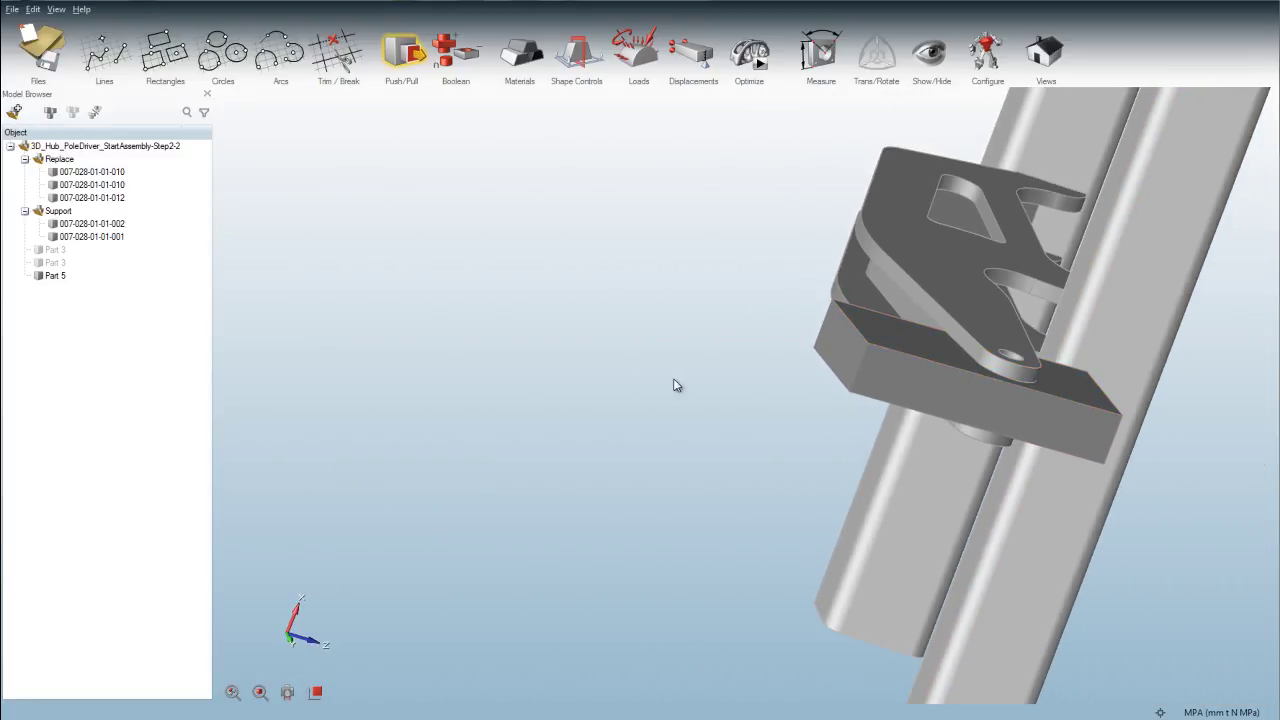
Hide the original Replace bracket parts, and show the solid arm and ring parts with the block
mouse_move(938, 345)
right_down()
mouse_move(941, 318)
mouse_move(779, 362)
mouse_move(755, 294)
mouse_move(903, 247)
right_up()
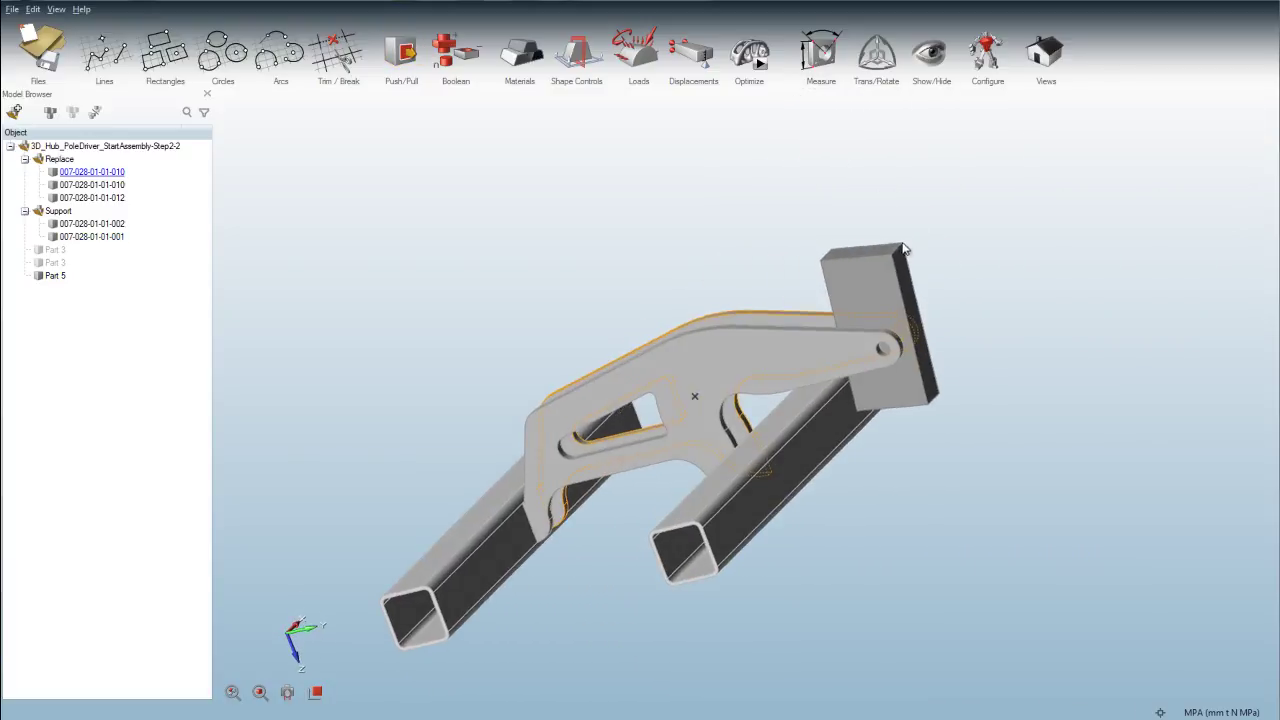
click(39, 161)
click(39, 250)
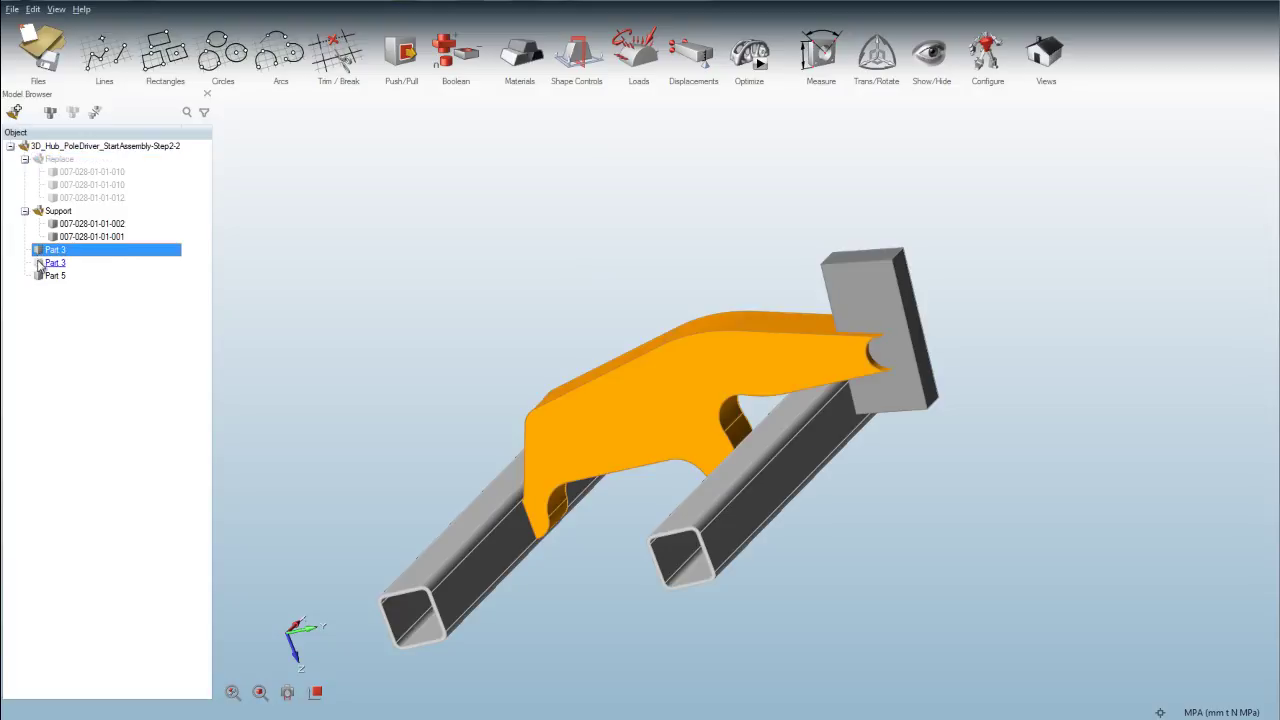
click(39, 263)
mouse_move(372, 336)
middle_down()
mouse_move(411, 335)
mouse_move(416, 306)
middle_up()
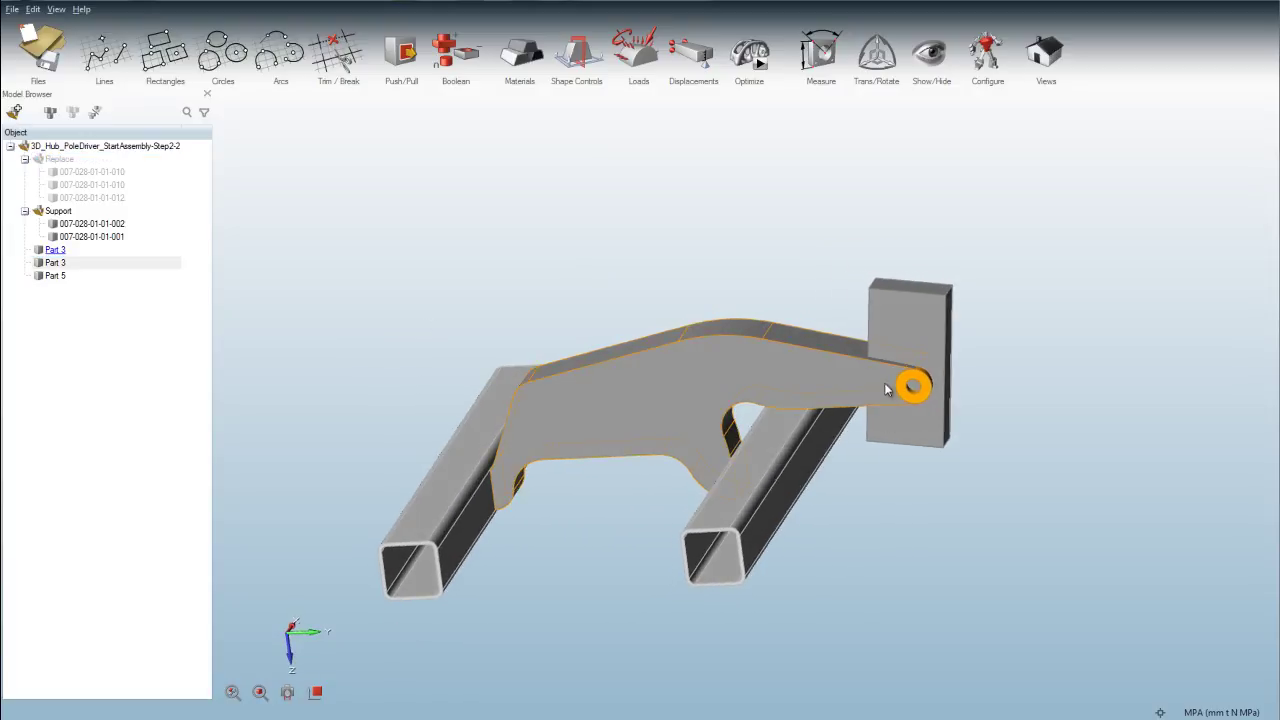
click(902, 483)
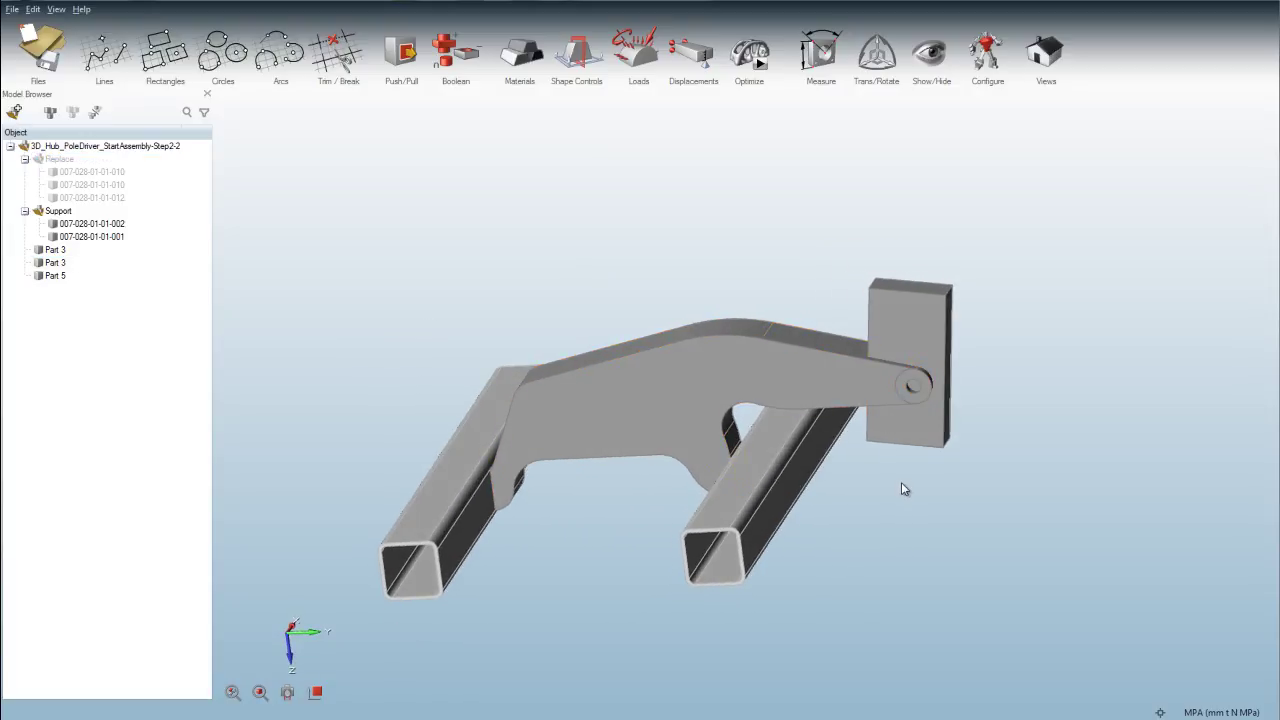
Subtract the block from the arm and ring parts, without keeping the block, to cut the fork slot
click(454, 62)
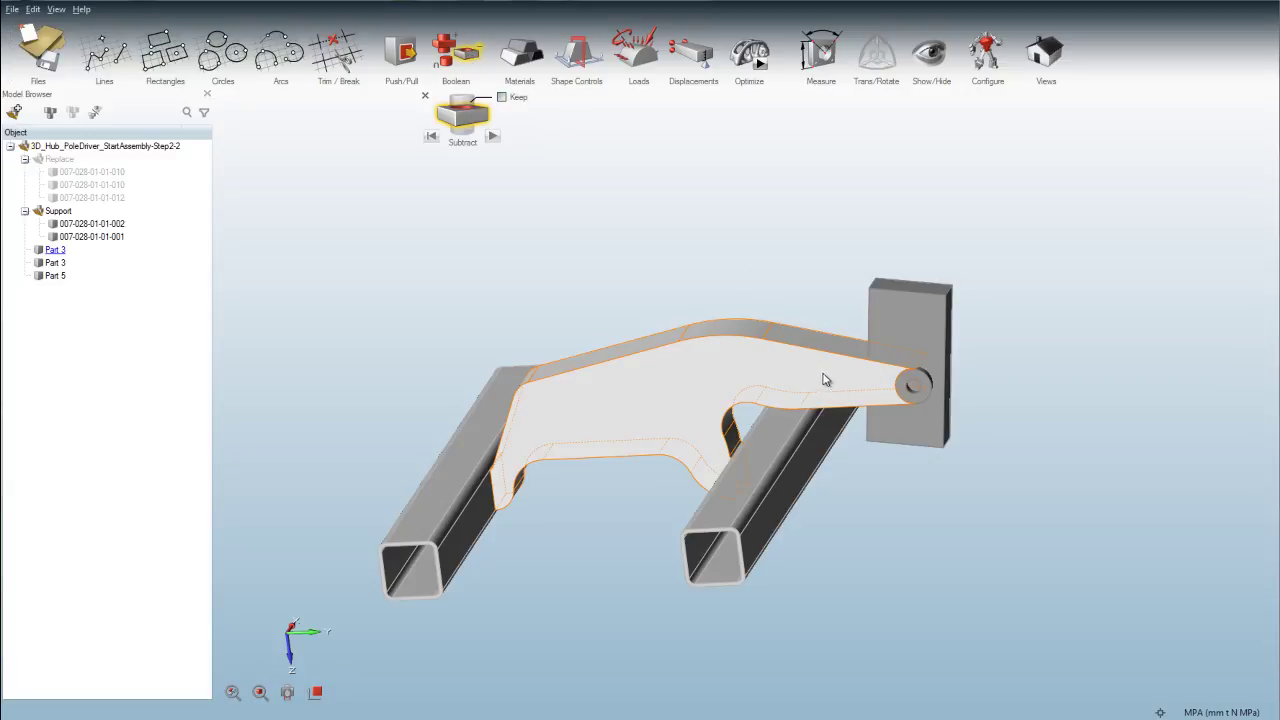
scroll(919, 384, up, 6)
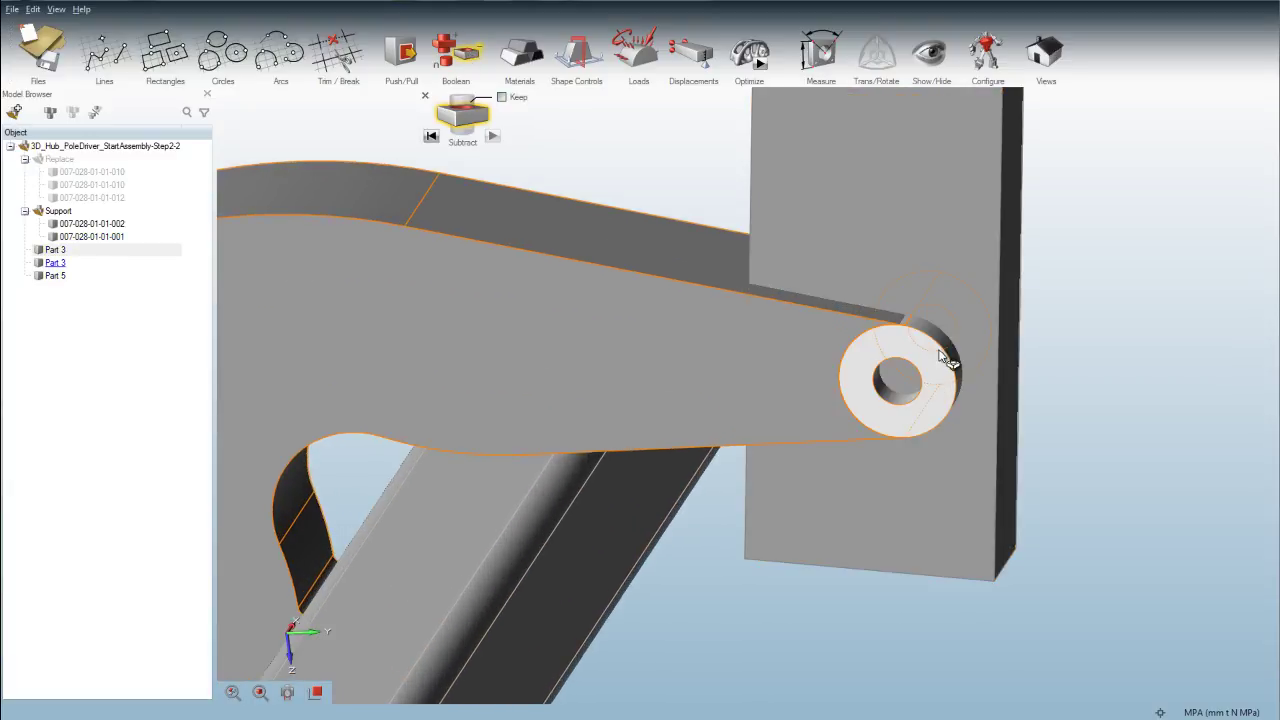
click(928, 360)
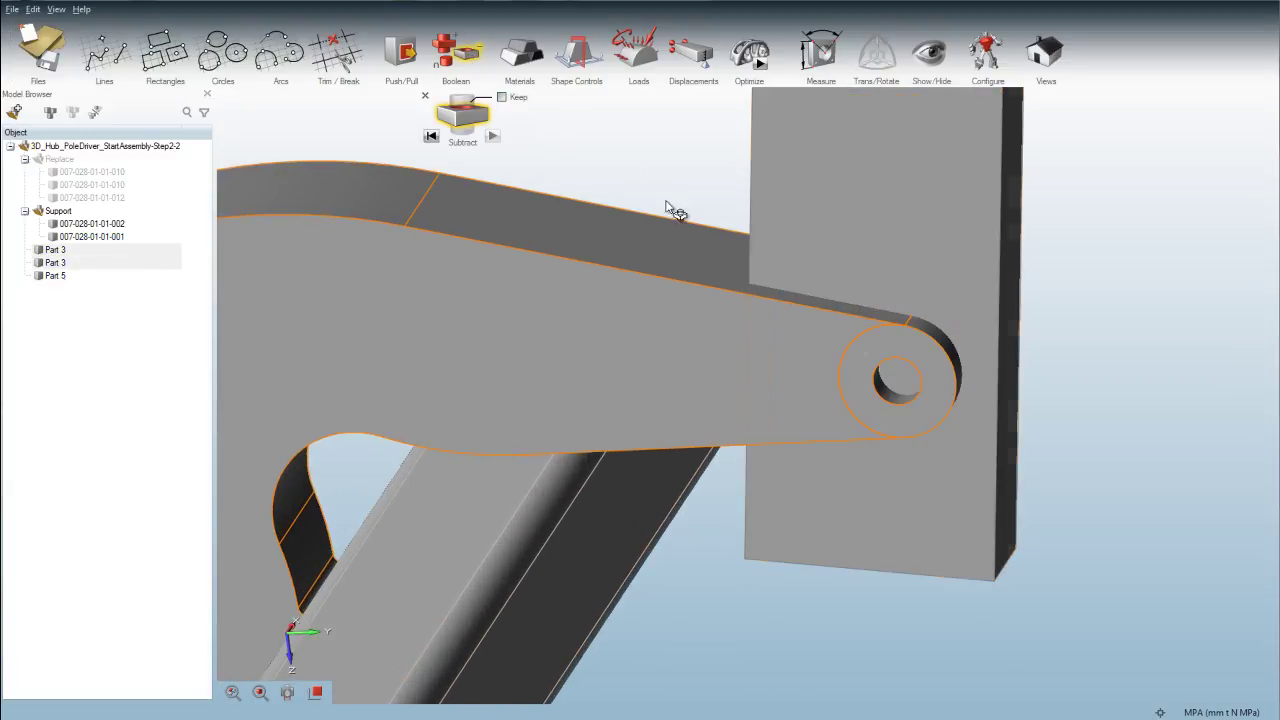
click(464, 110)
click(868, 168)
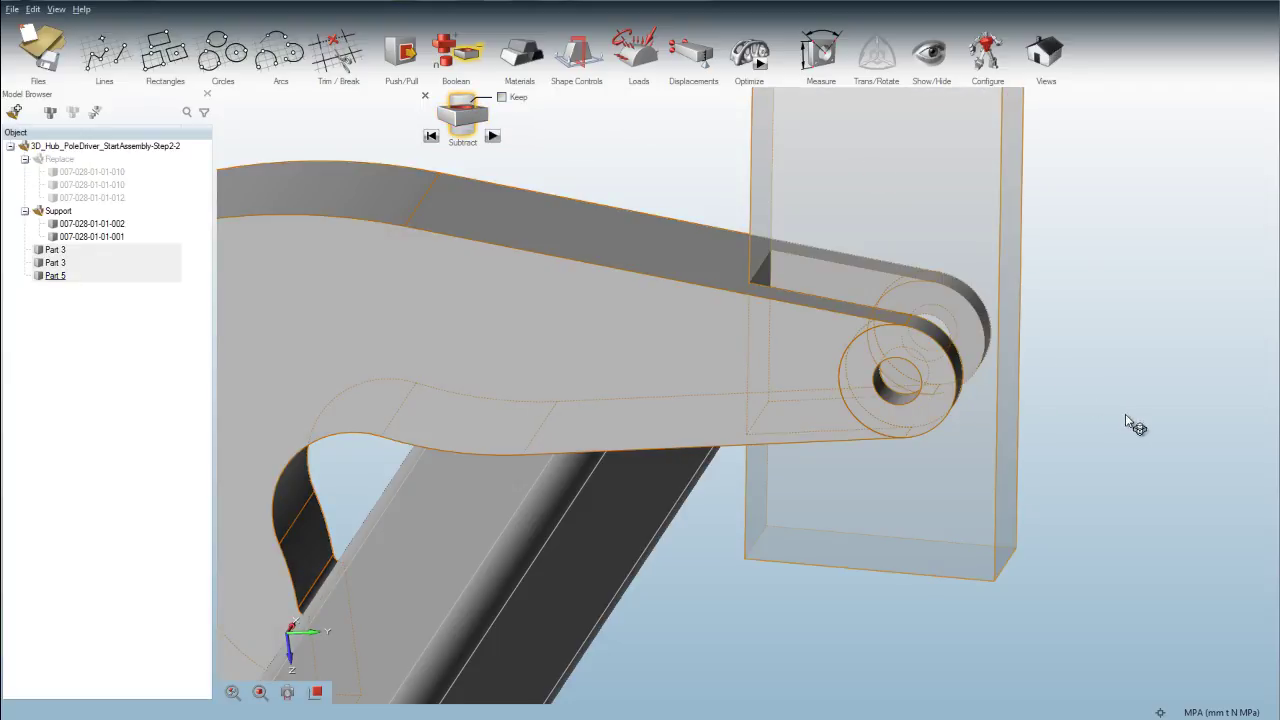
mouse_move(1127, 419)
right_down()
mouse_move(1037, 432)
mouse_move(1109, 419)
right_up()
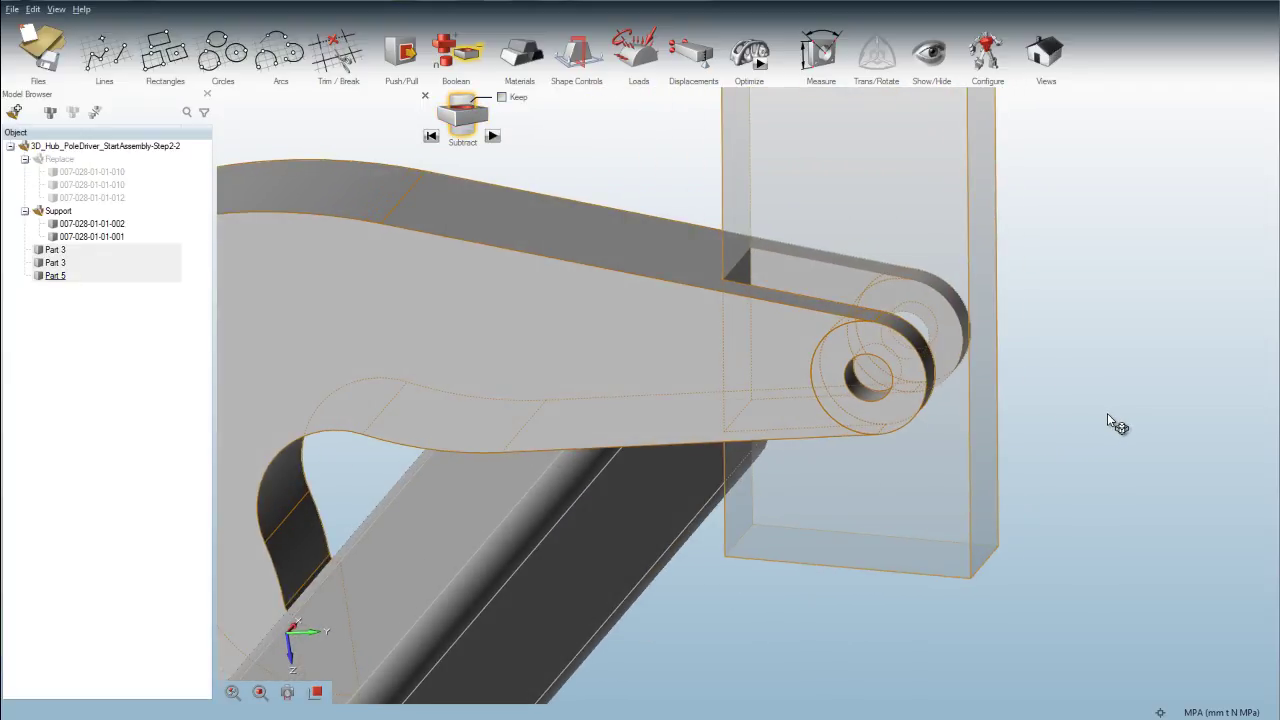
click(492, 135)
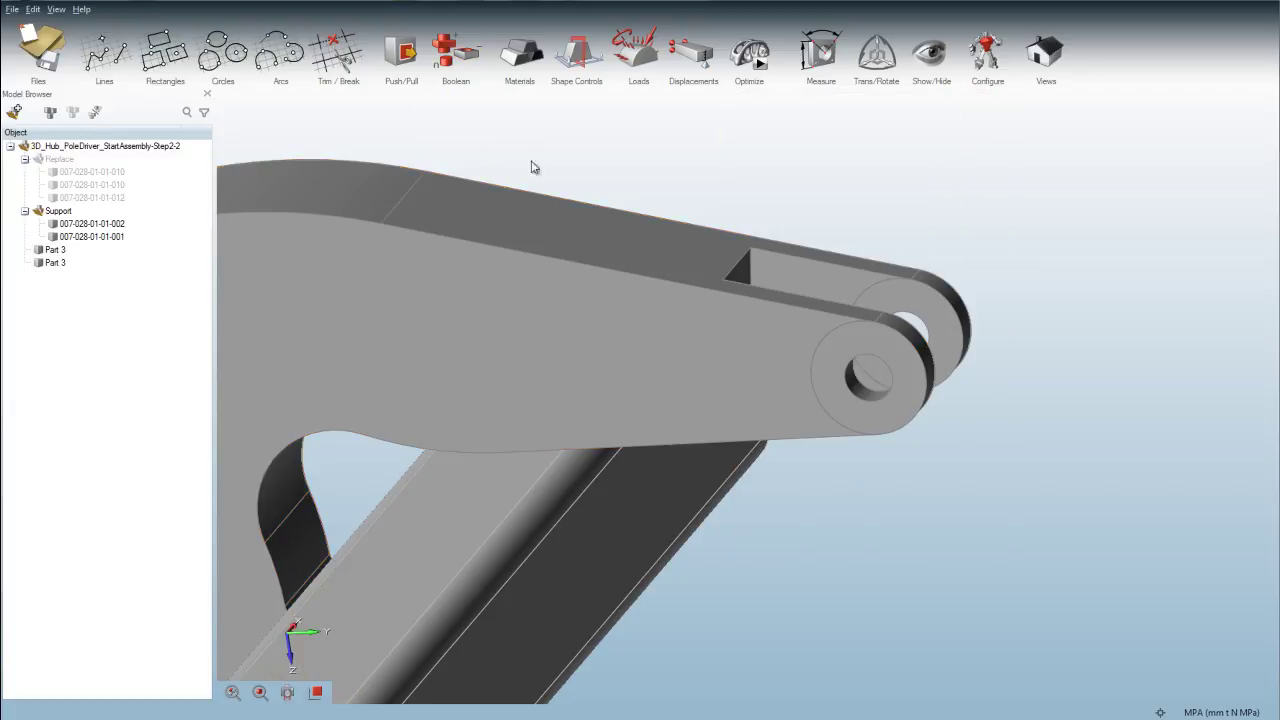
Designate the main arm body as the design space, leaving out the rings around the pin hole
scroll(1077, 346, down, 5)
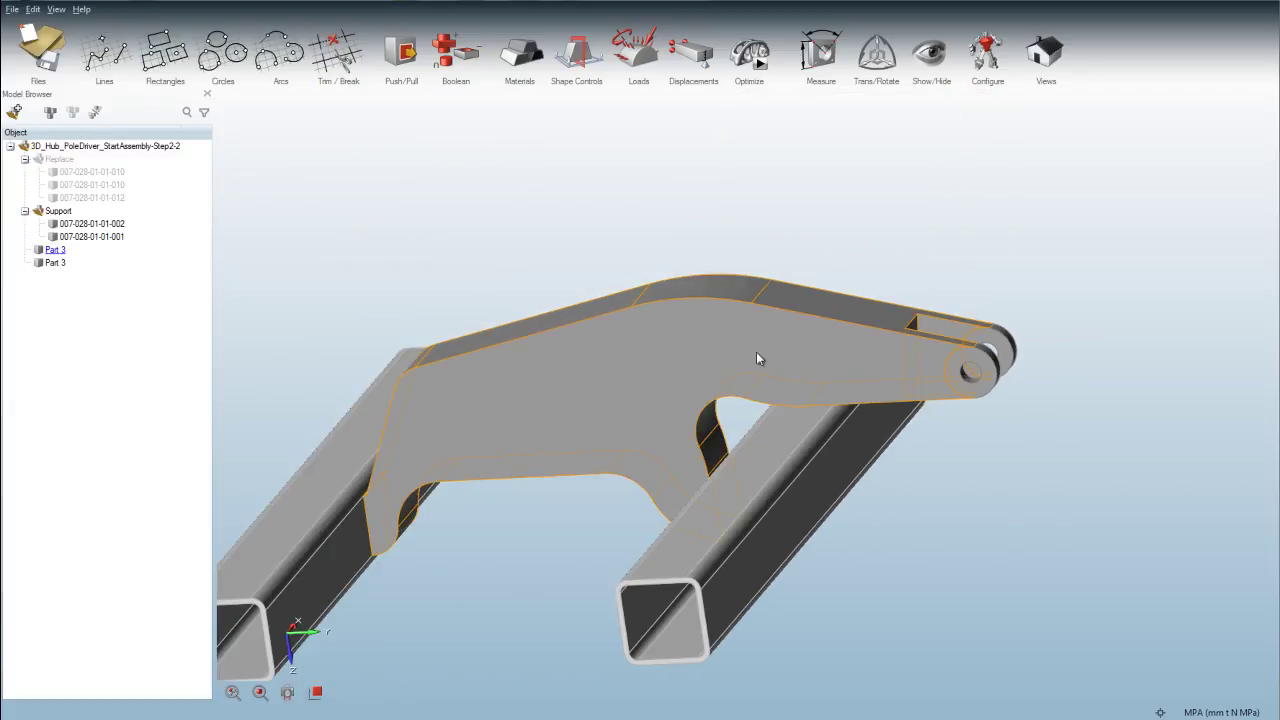
right_click(712, 343)
click(742, 369)
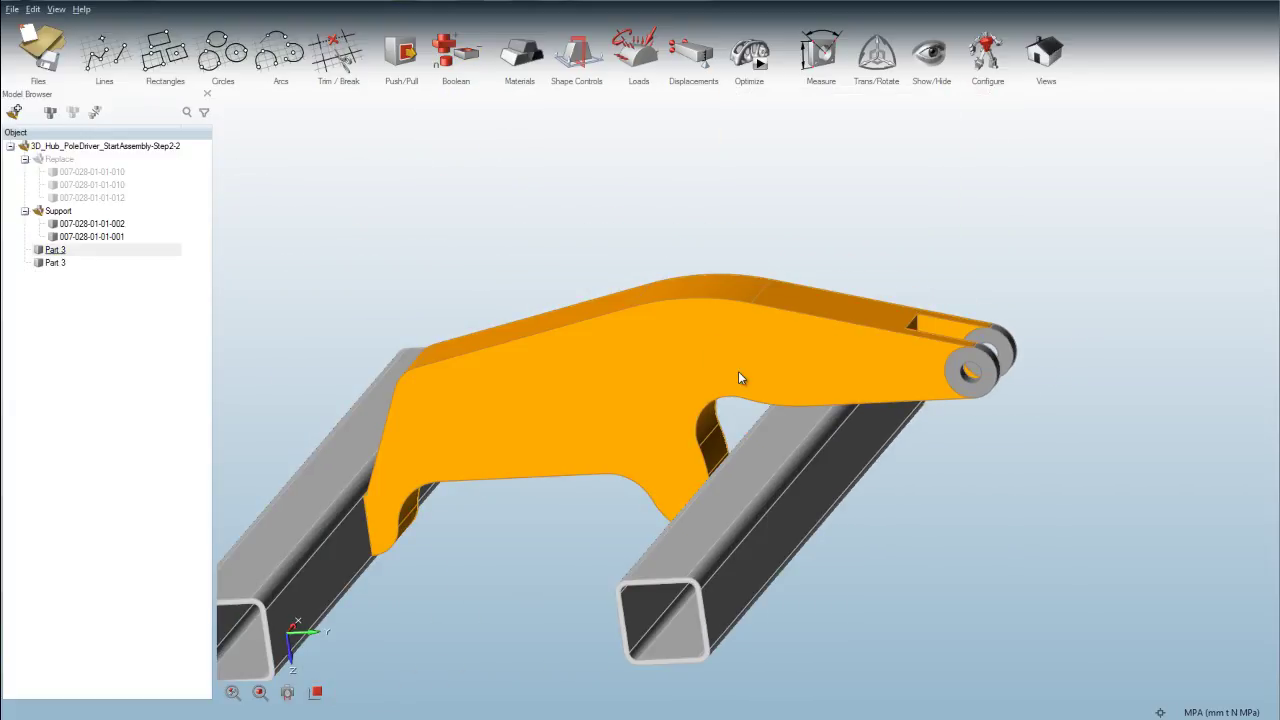
right_drag(991, 474, 465, 451)
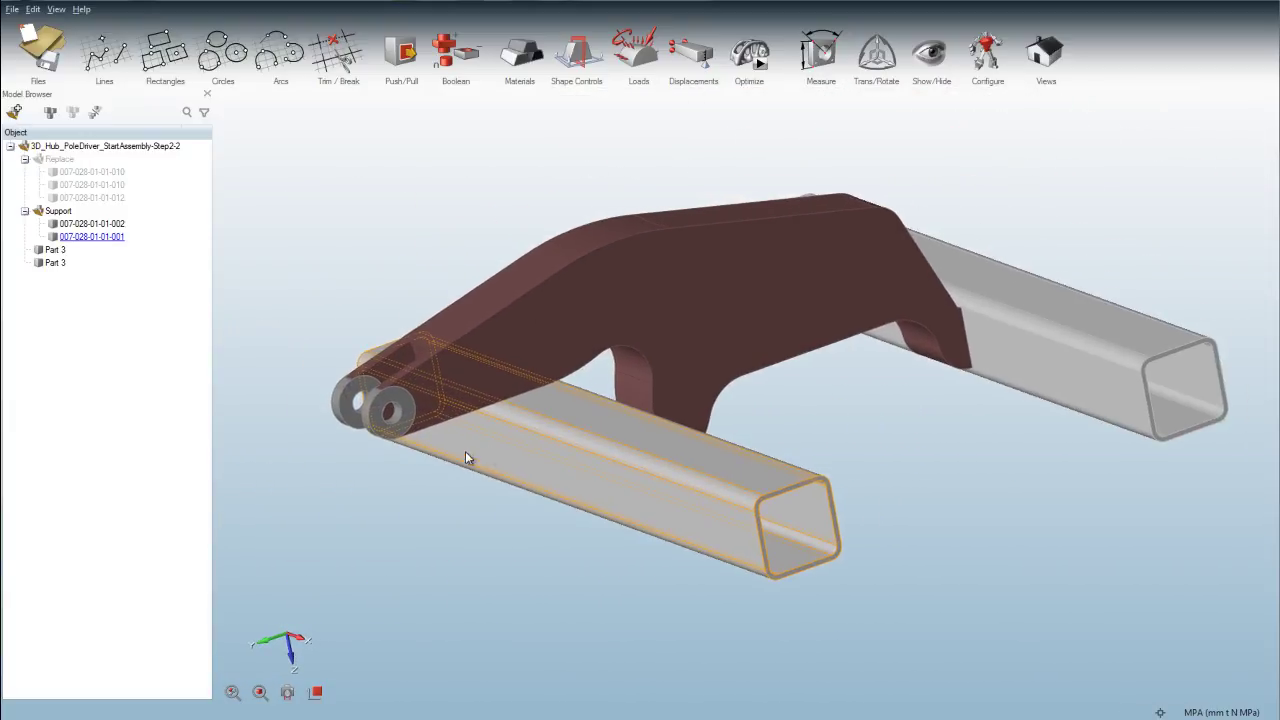